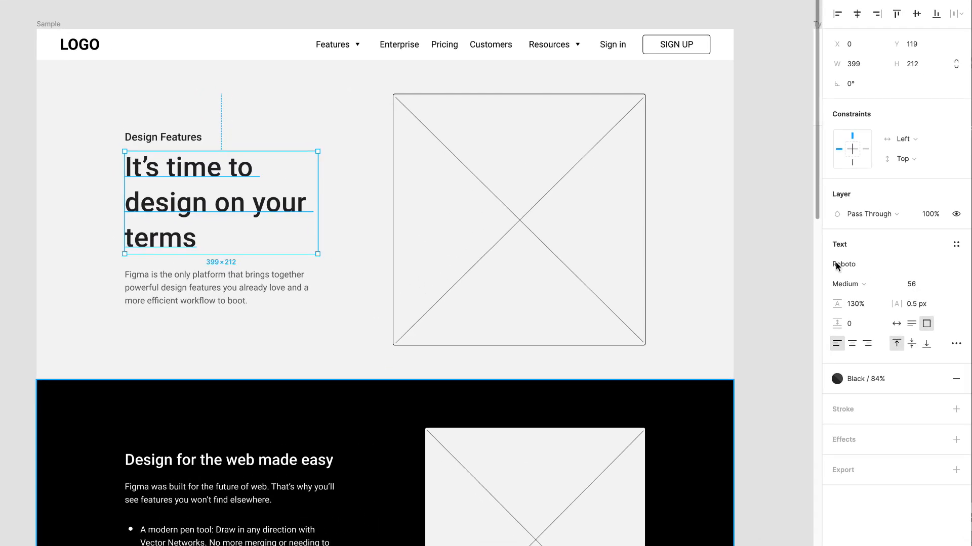
# Create a text style named "H1 - 56" from the "It's time to design on your terms" heading and review its properties
pyautogui.click(898, 266)
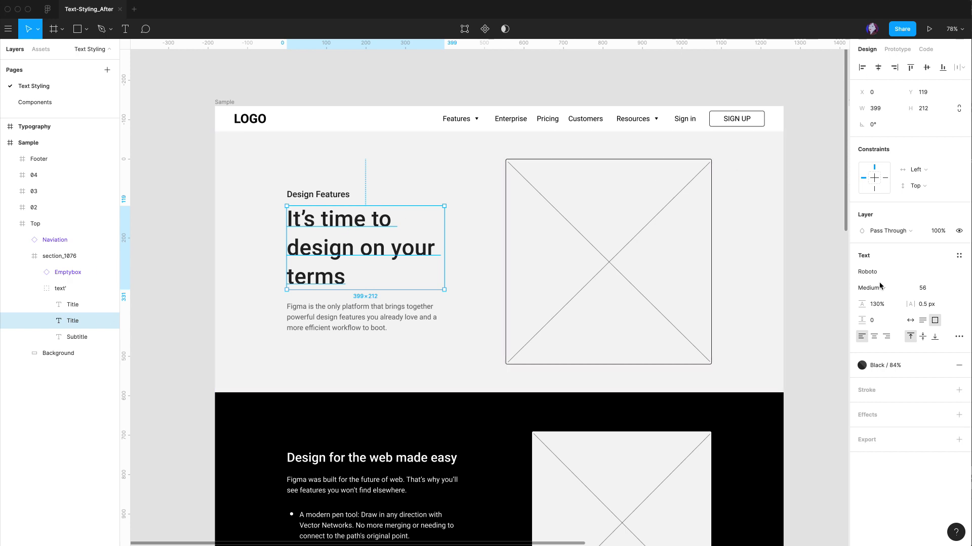
pyautogui.click(958, 257)
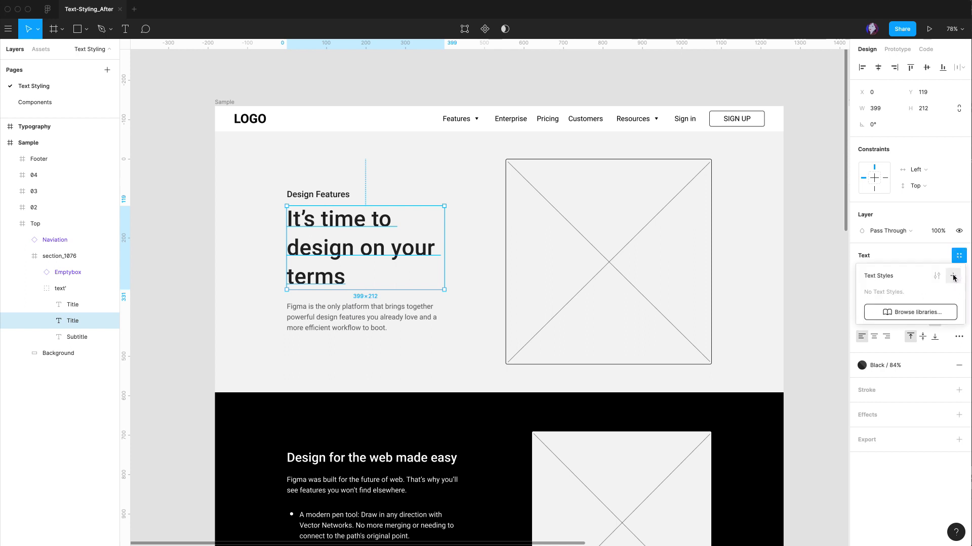
pyautogui.click(954, 277)
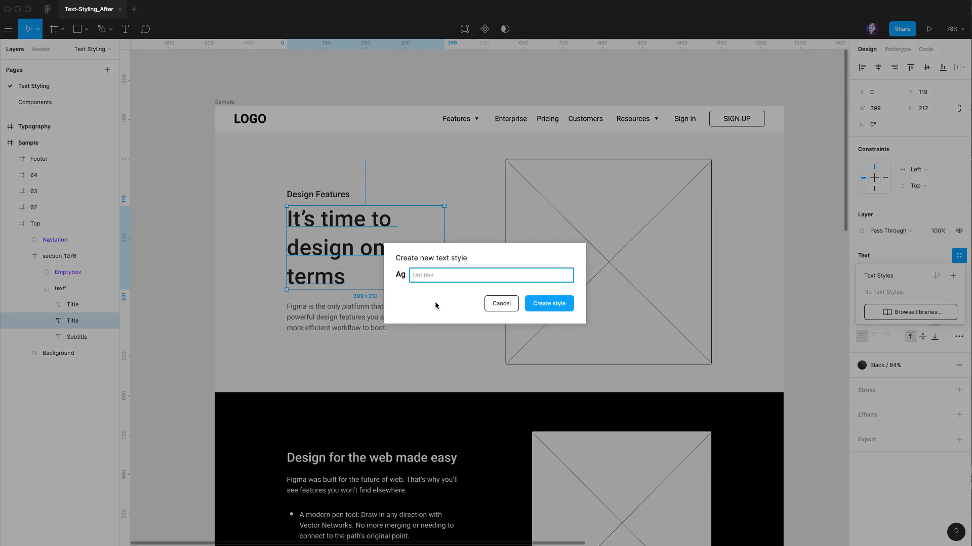
pyautogui.write('H1')
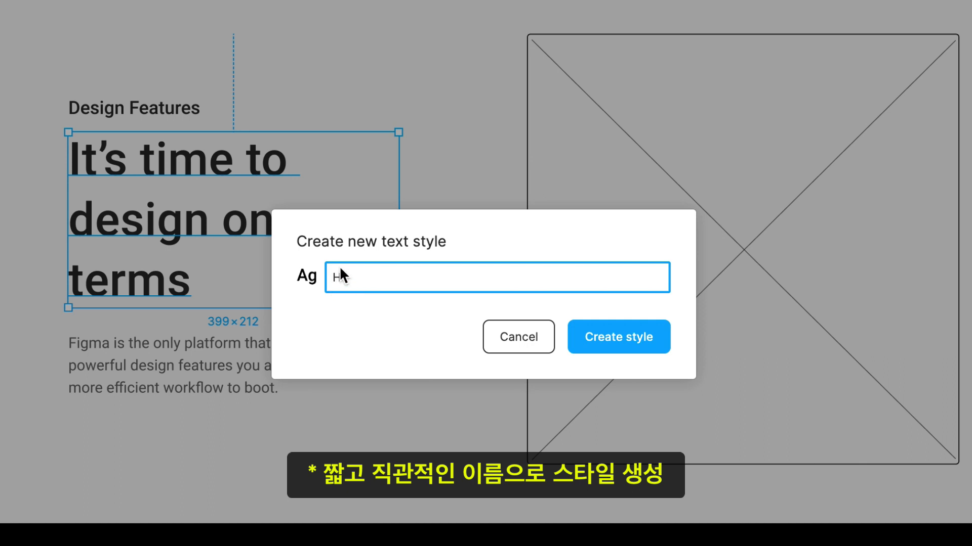
pyautogui.write('- 5')
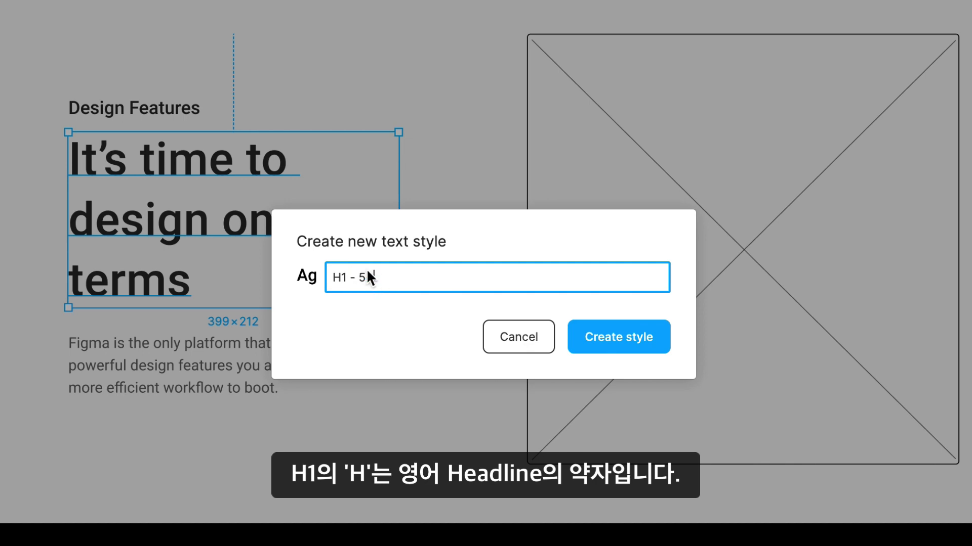
pyautogui.write('6')
pyautogui.click(619, 344)
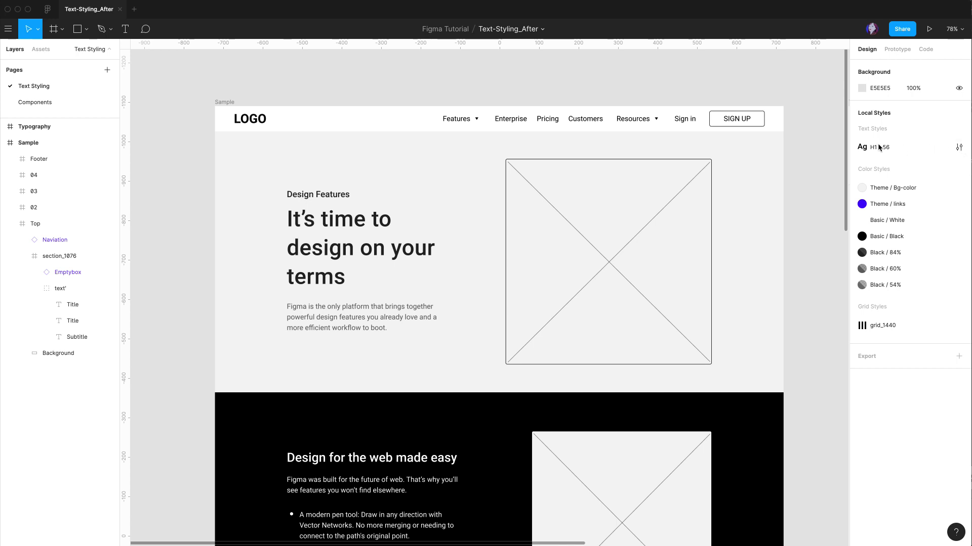
pyautogui.click(958, 148)
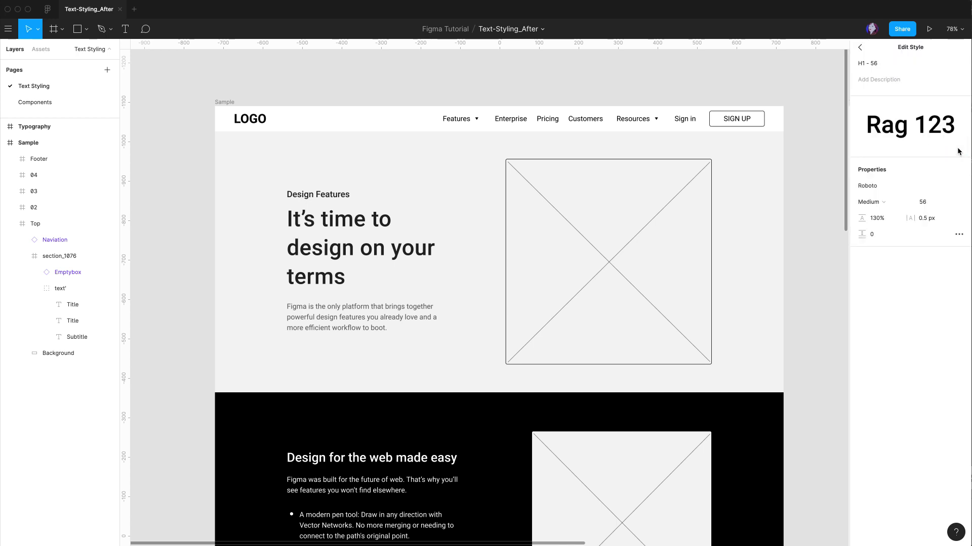
pyautogui.click(860, 48)
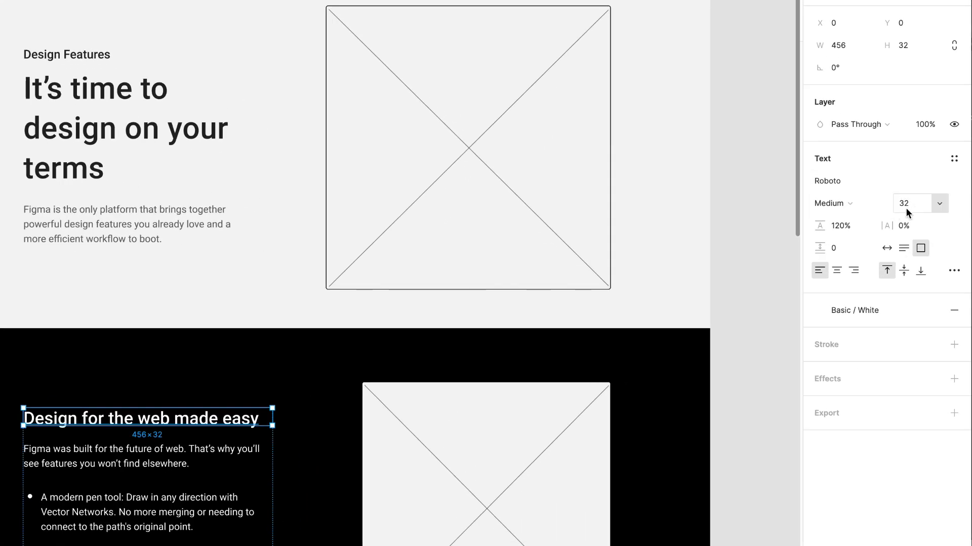
# Create a text style named "H2 - 32" from the "Design for the web made easy" heading
pyautogui.click(954, 158)
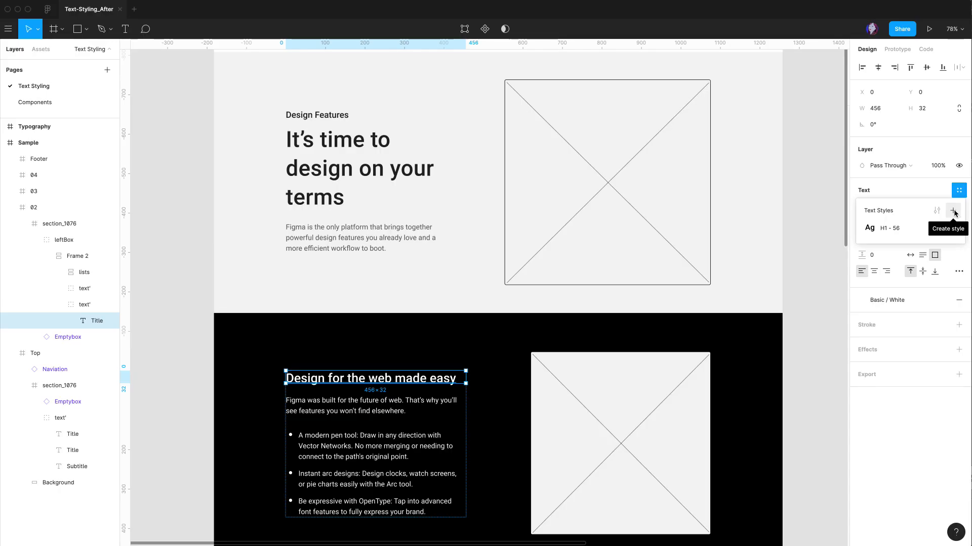
pyautogui.click(953, 212)
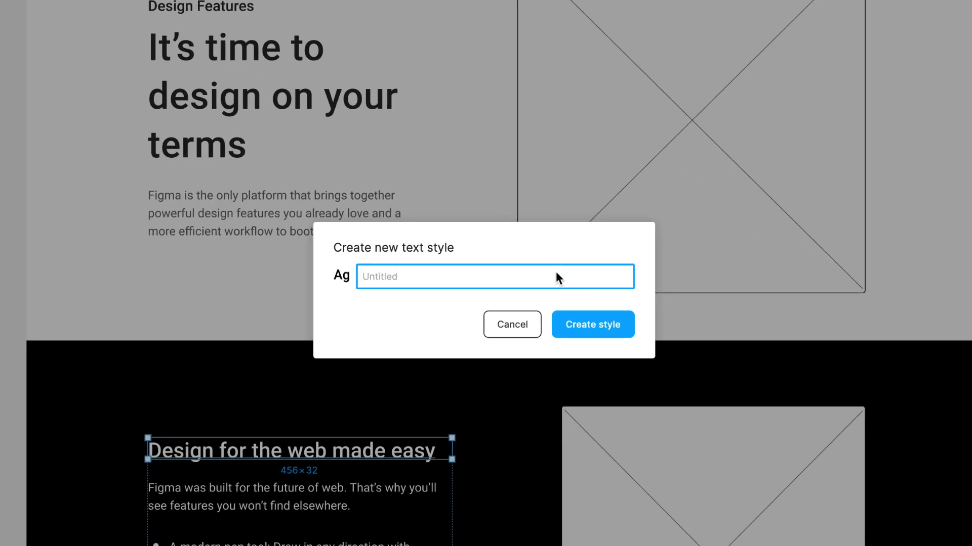
pyautogui.write('H2 - ')
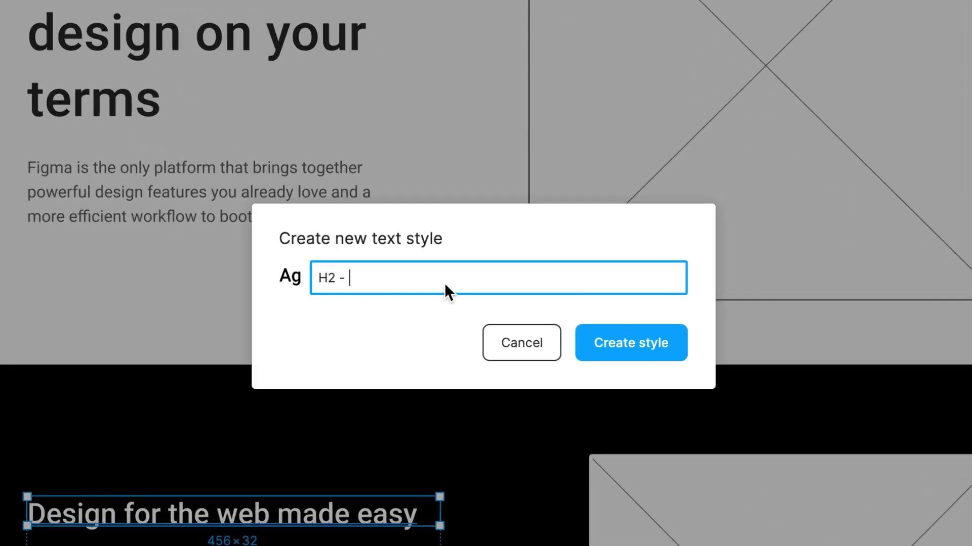
pyautogui.write('32')
pyautogui.click(696, 361)
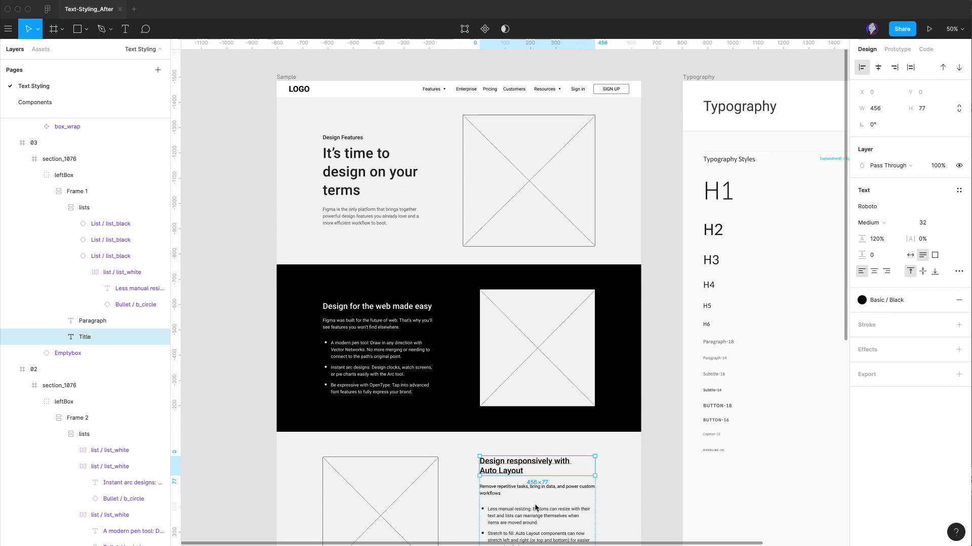
# Apply the H2 - 32 text style to the "Design responsively with Auto Layout" and "See how Figma can help you design from start to finish" headings
pyautogui.scroll(-5, 535, 508)
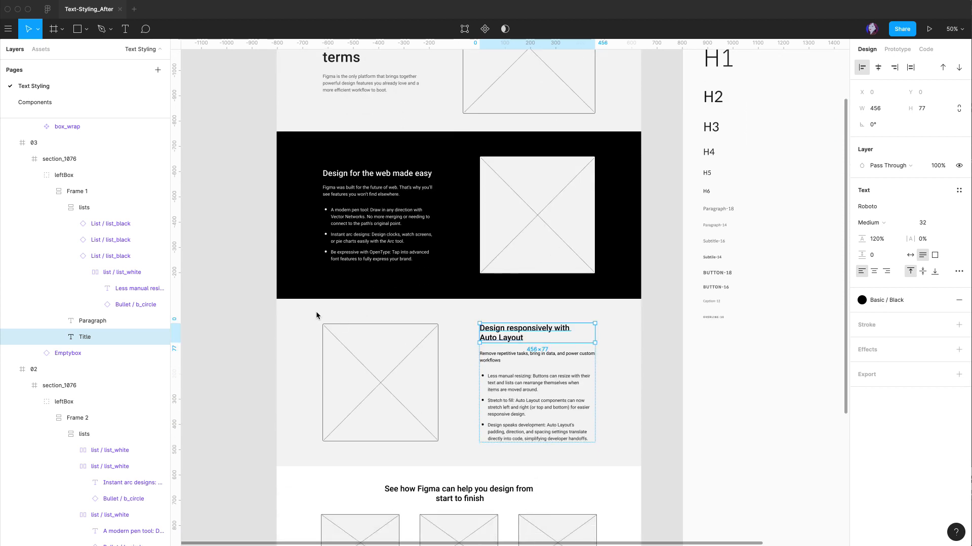
pyautogui.scroll(-3, 293, 446)
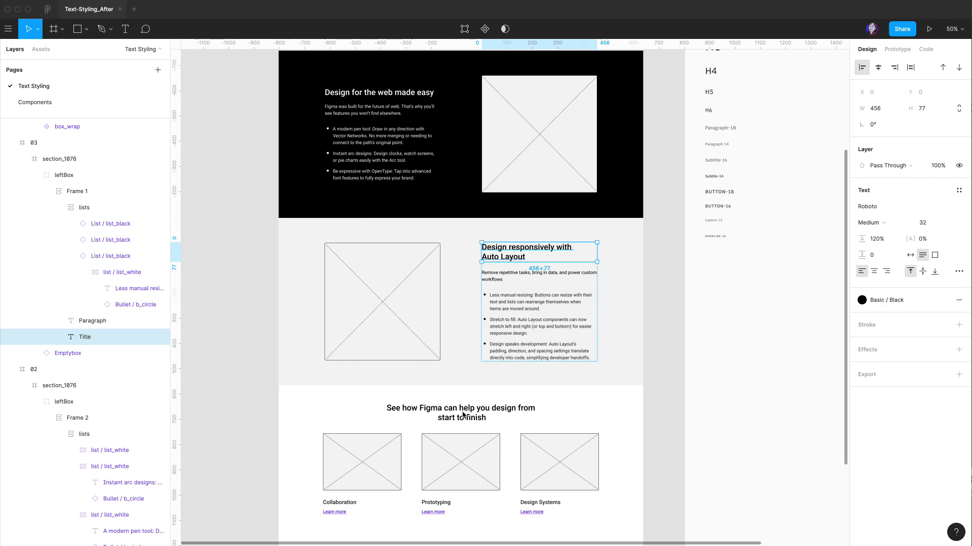
pyautogui.scroll(2, 485, 416)
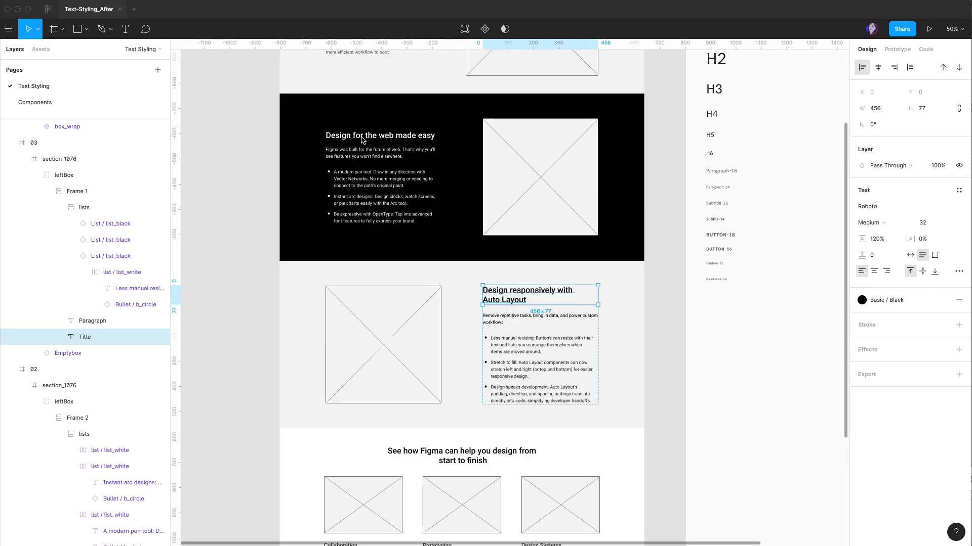
pyautogui.scroll(-1, 386, 130)
pyautogui.scroll(1, 505, 289)
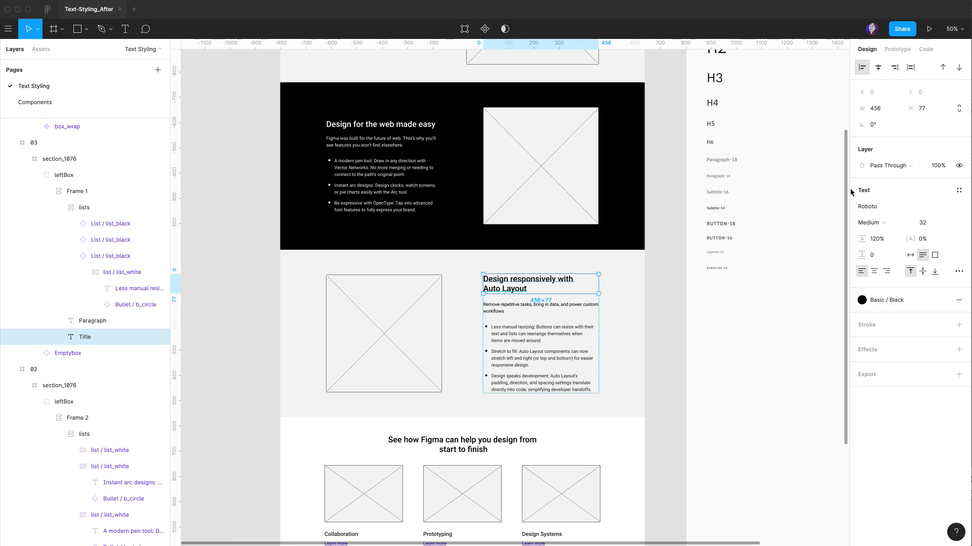
pyautogui.click(960, 193)
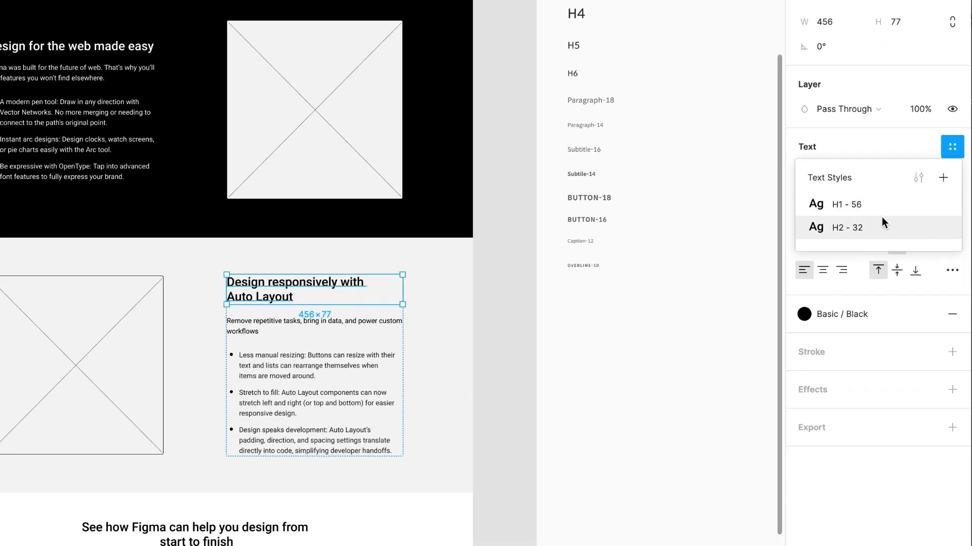
pyautogui.click(858, 228)
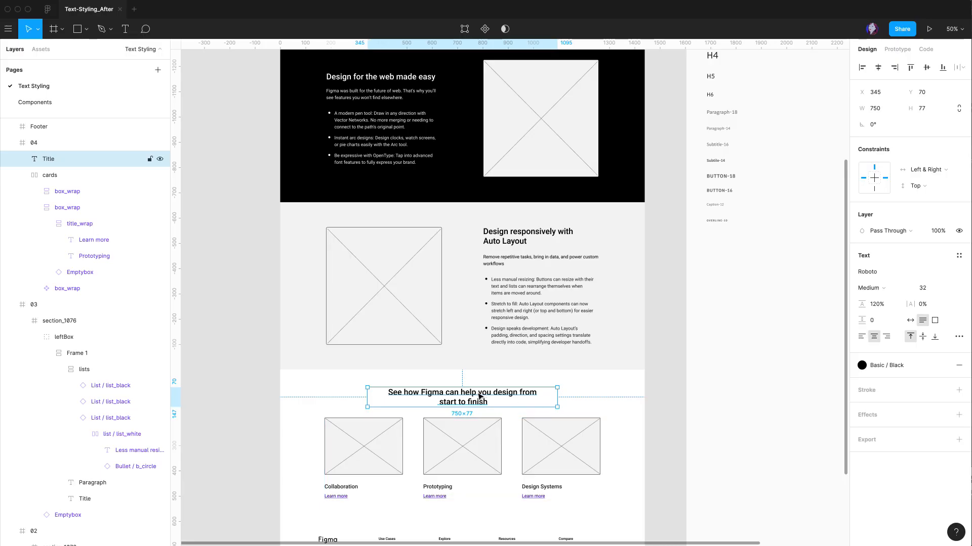
pyautogui.click(959, 256)
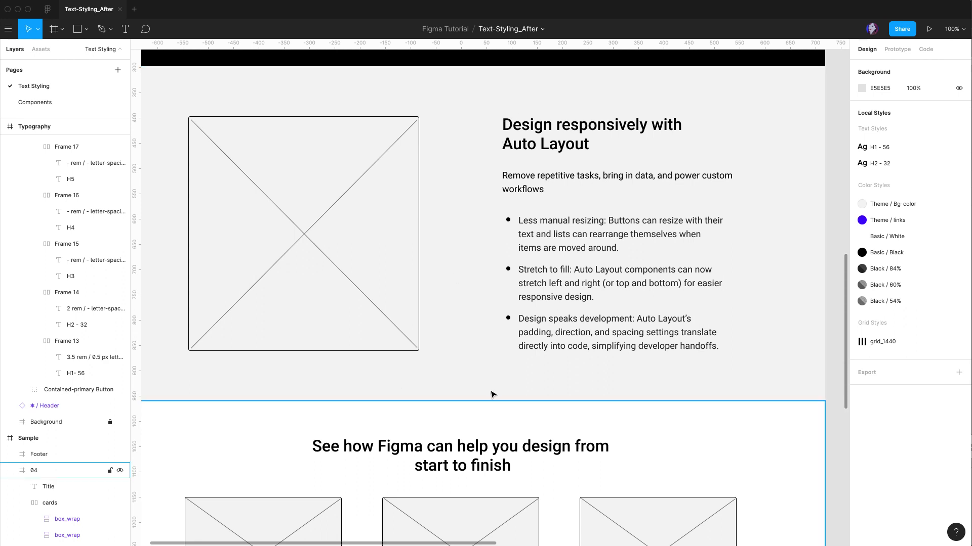
# Edit the H2 - 32 text style and set its font size to 48
pyautogui.moveTo(894, 166)
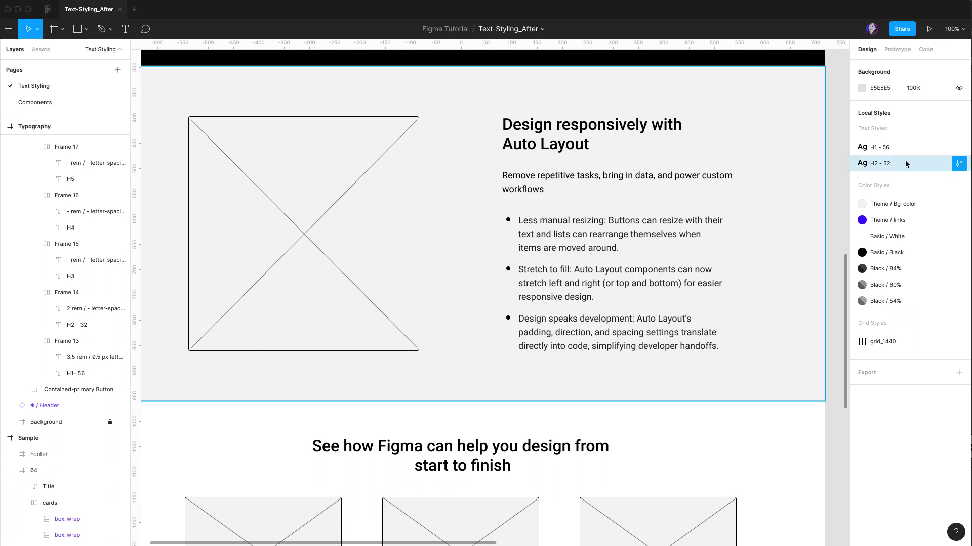
pyautogui.click(959, 163)
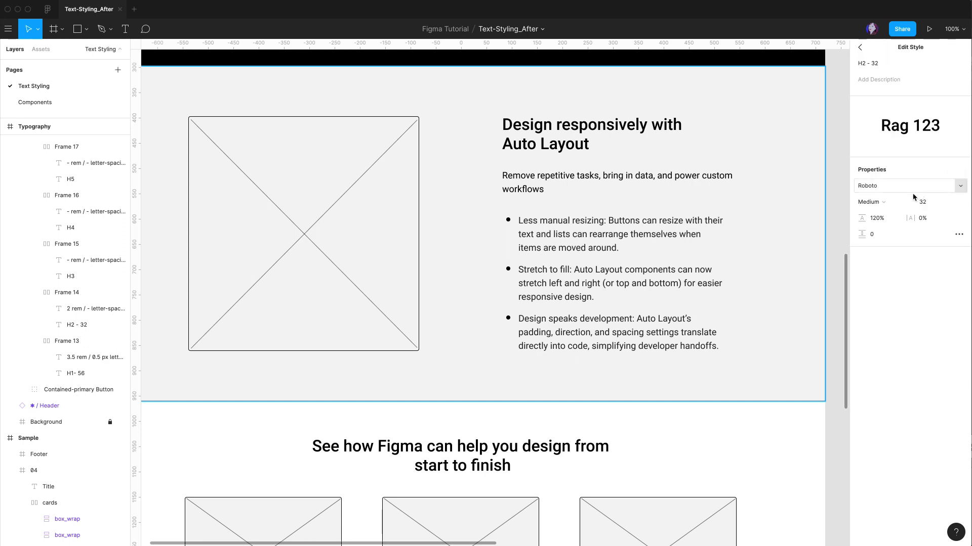
pyautogui.click(931, 203)
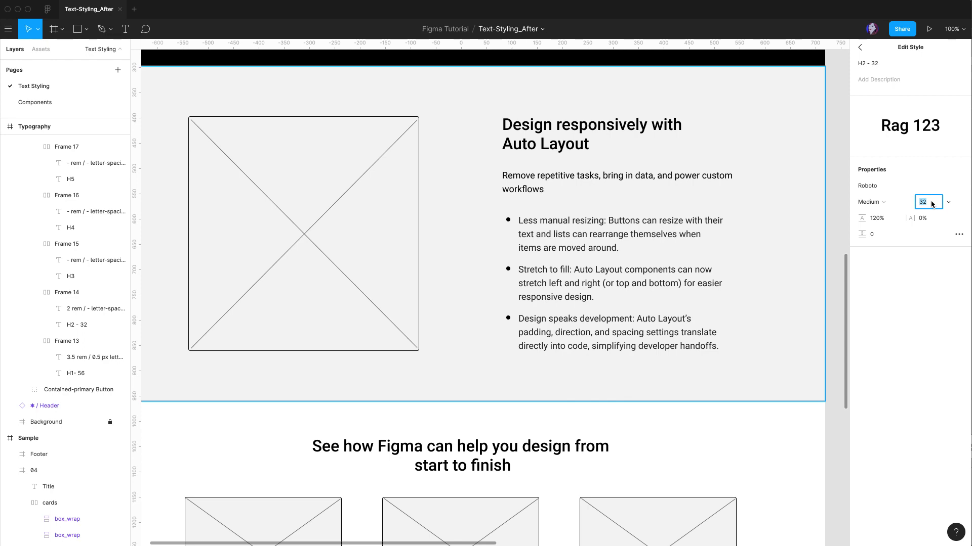
pyautogui.write('48')
pyautogui.press('Return')
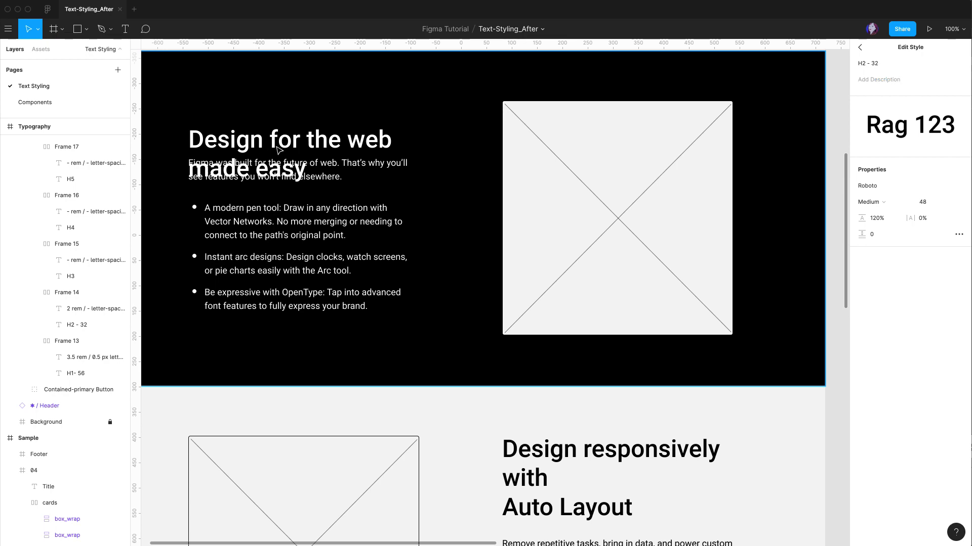
# Set the line height of the H2 - 32 text style to 140%
pyautogui.scroll(-8, 465, 222)
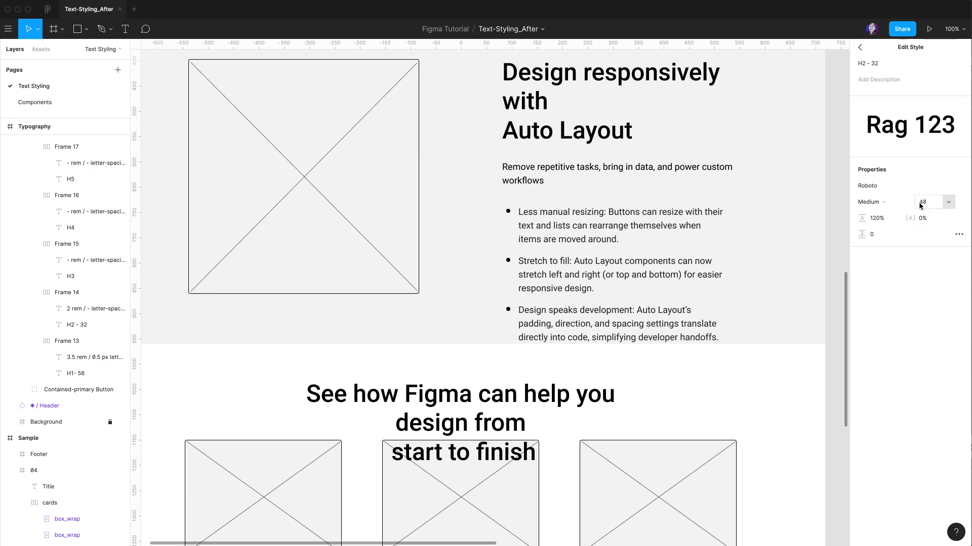
pyautogui.click(891, 221)
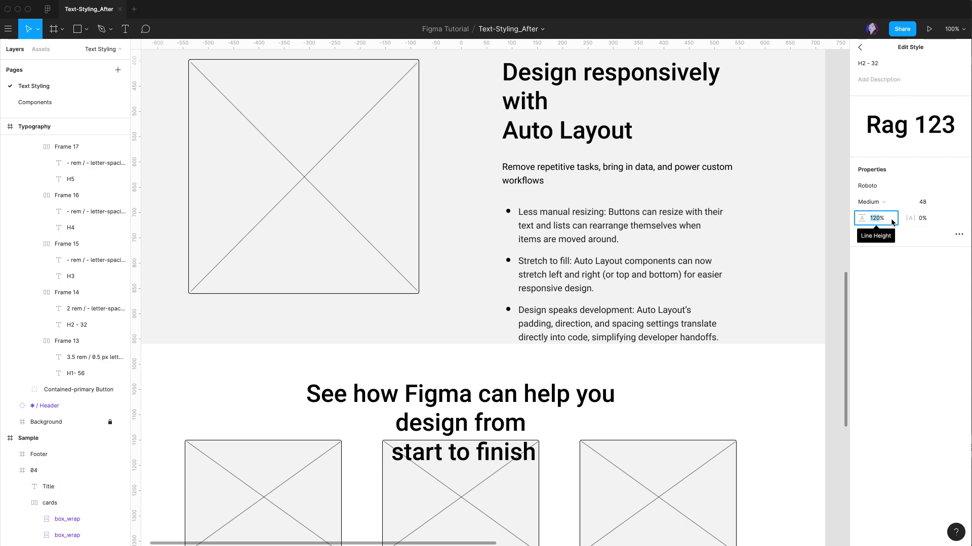
pyautogui.write('140')
pyautogui.press('Return')
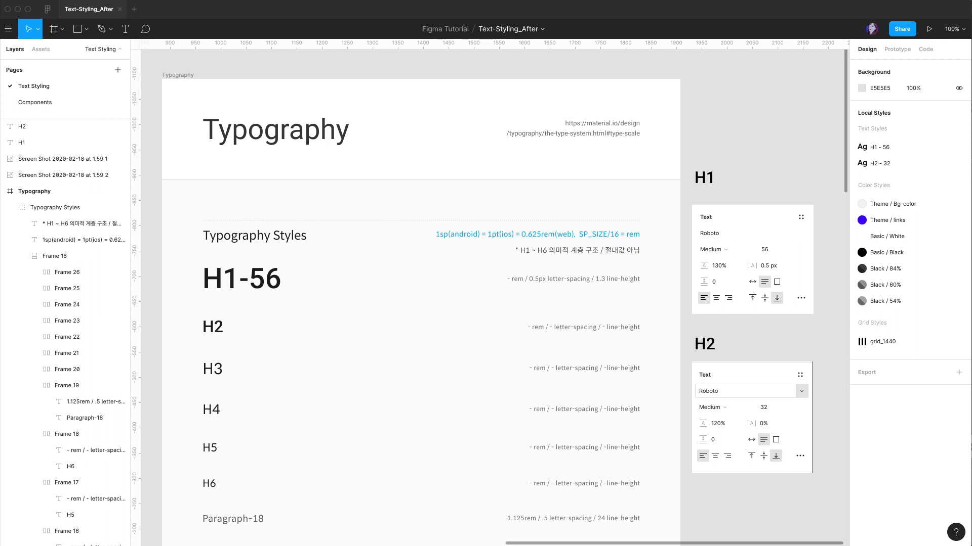
# Open the rem, letter-spacing and line-height text of the H1-56 row in the Typography frame for editing
pyautogui.click(221, 291)
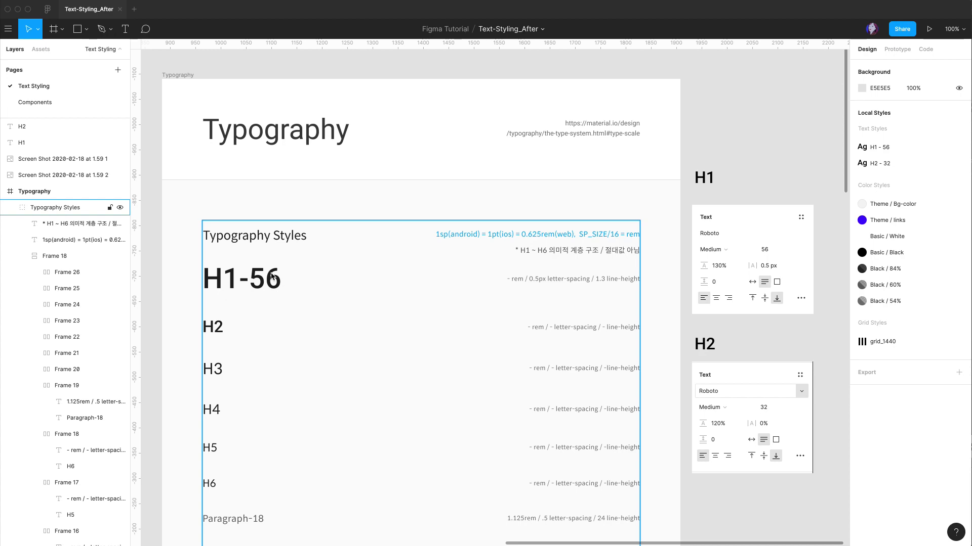
pyautogui.click(591, 286)
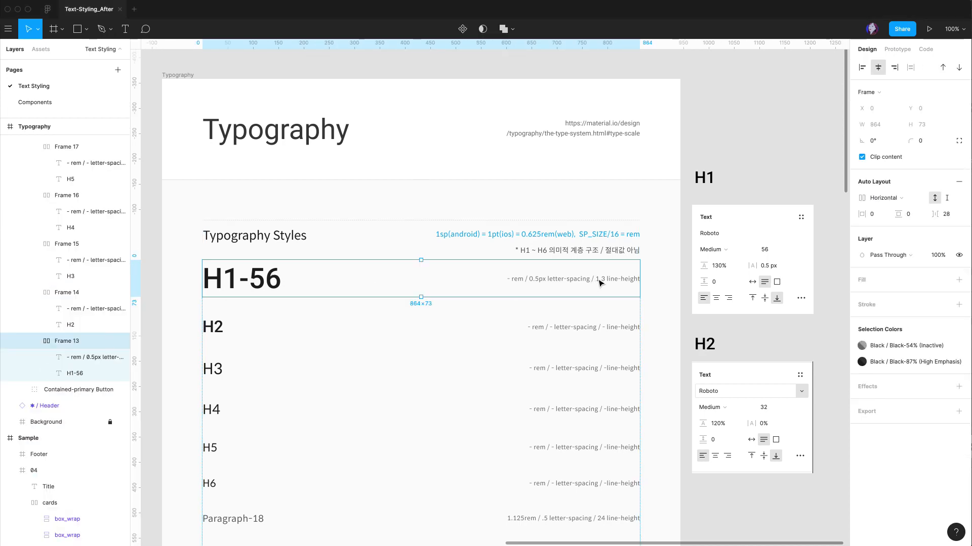
pyautogui.click(603, 282)
pyautogui.doubleClick(605, 283)
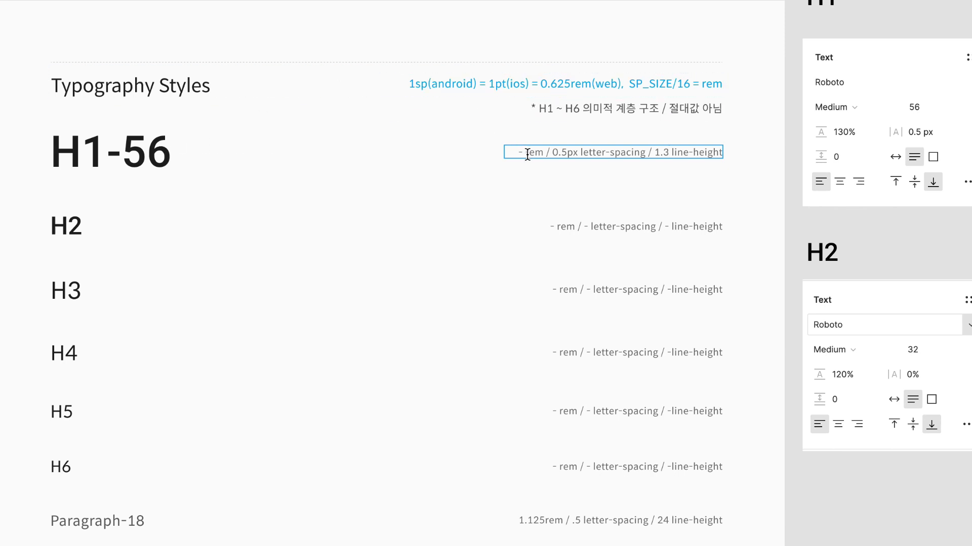
# Switch to the Calculator, divide 56 by 16, and return to the Figma file
pyautogui.press('super+Tab')
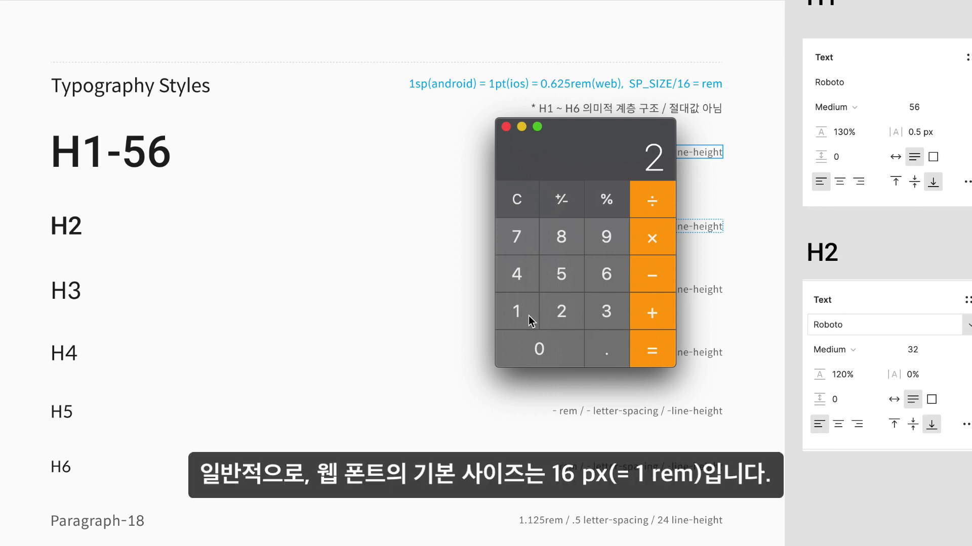
pyautogui.click(569, 270)
pyautogui.click(611, 275)
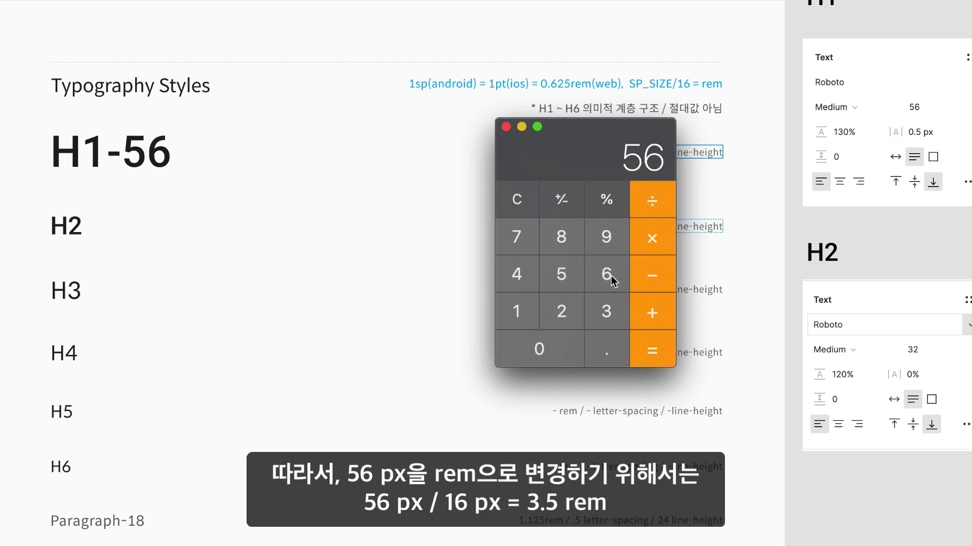
pyautogui.click(652, 204)
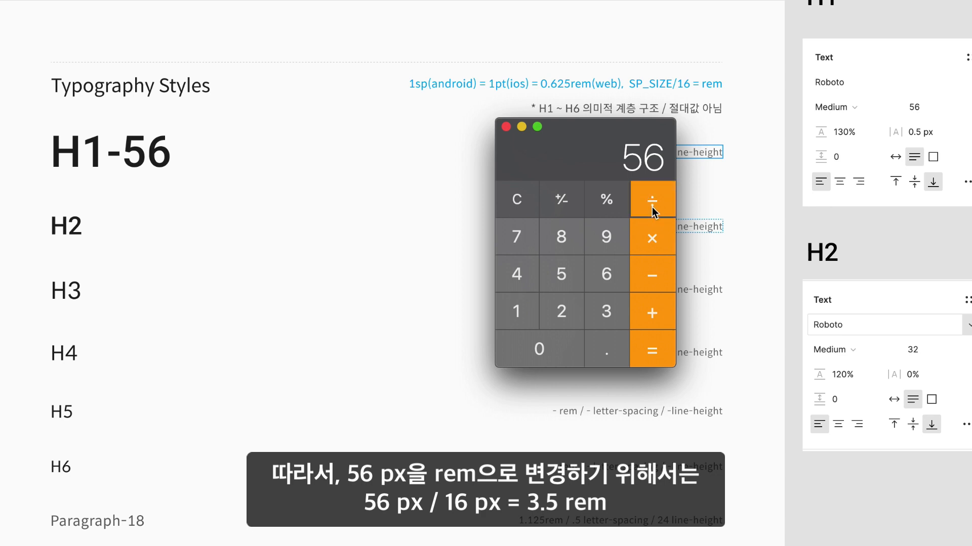
pyautogui.click(524, 311)
pyautogui.click(602, 278)
pyautogui.click(645, 355)
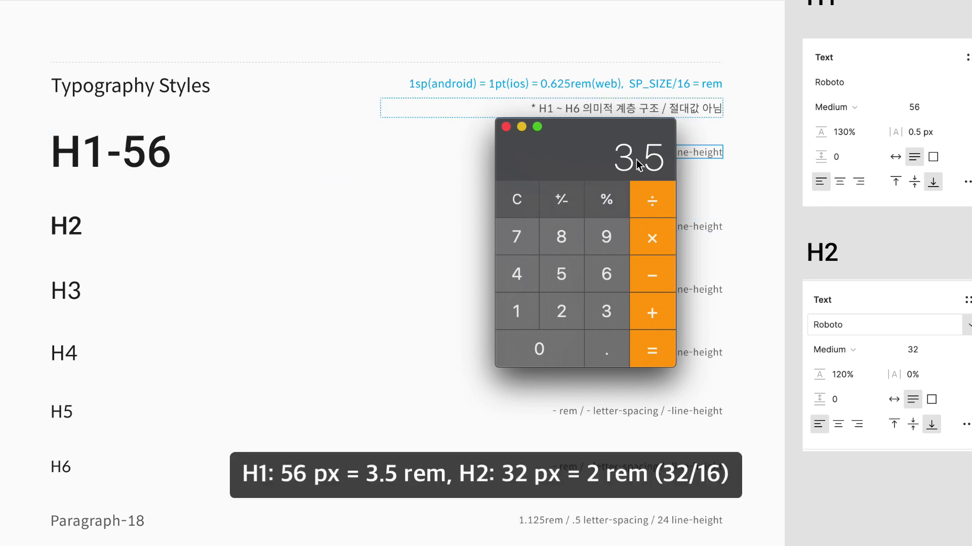
pyautogui.click(754, 164)
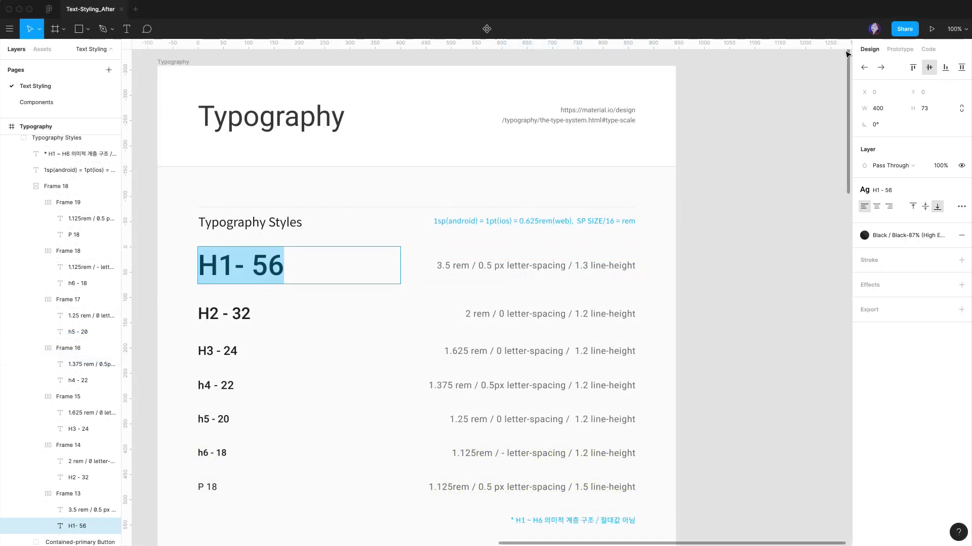
# Inspect the code properties of the "H1- 56" text in the Typography frame
pyautogui.click(869, 49)
pyautogui.click(927, 49)
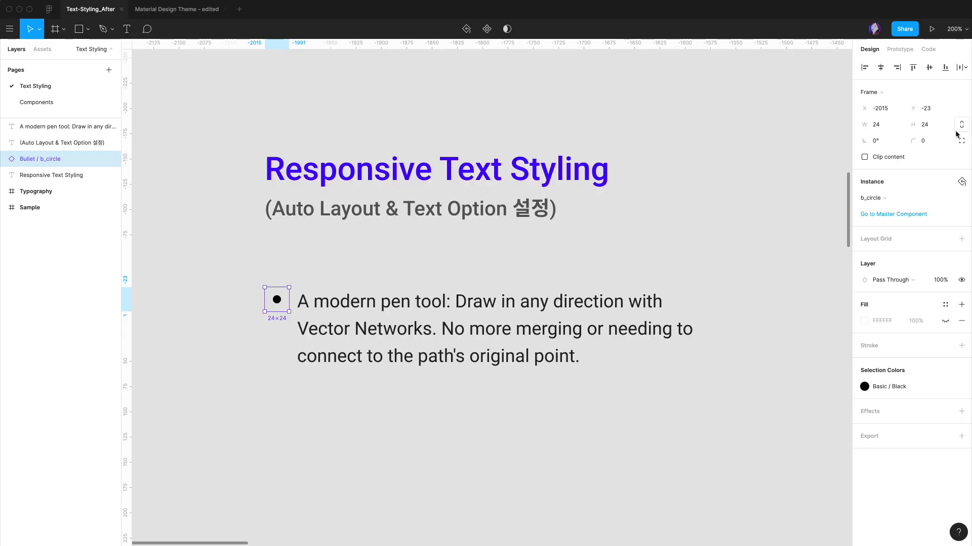
# Group the b_circle bullet and the "A modern pen tool" paragraph into a horizontal auto layout frame
pyautogui.click(343, 307)
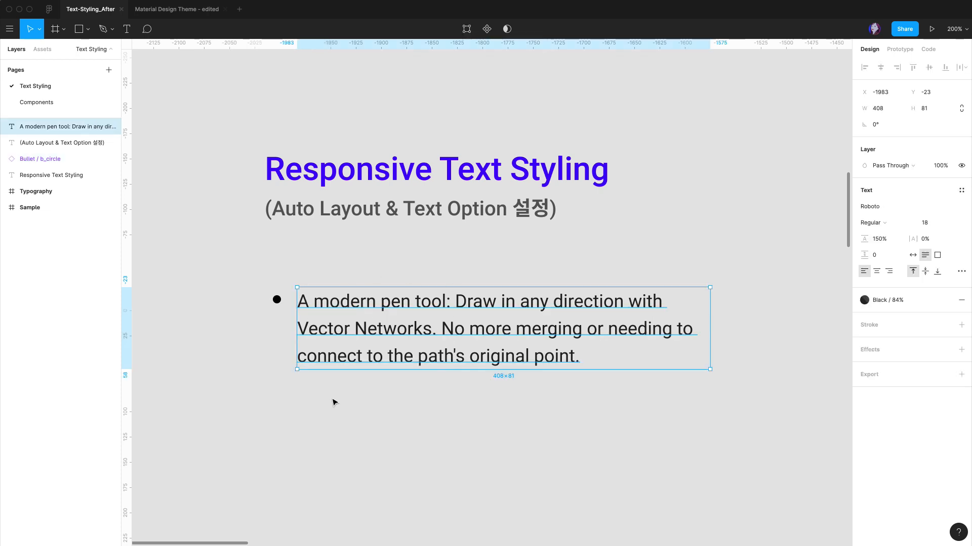
pyautogui.click(287, 333)
pyautogui.click(278, 311)
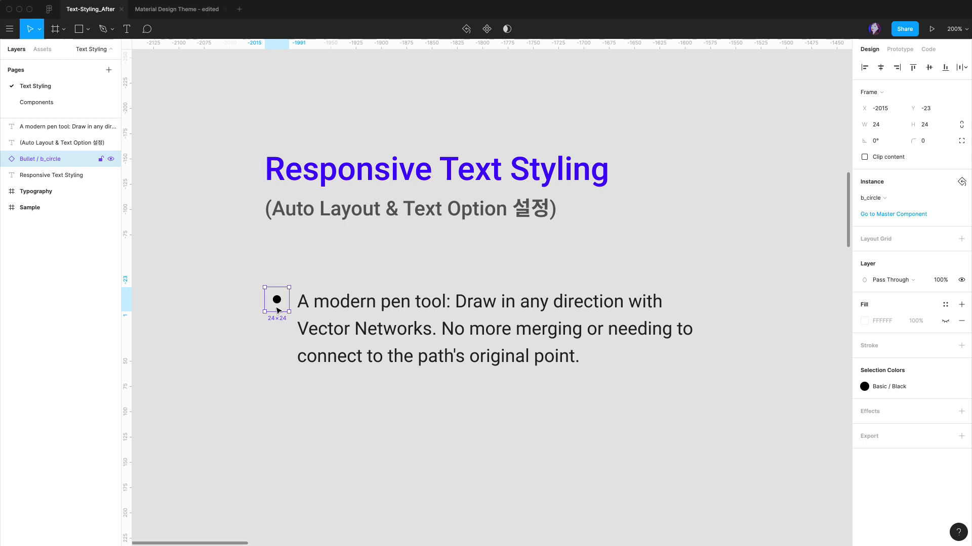
pyautogui.keyDown('shift'); pyautogui.click(343, 315); pyautogui.keyUp('shift')
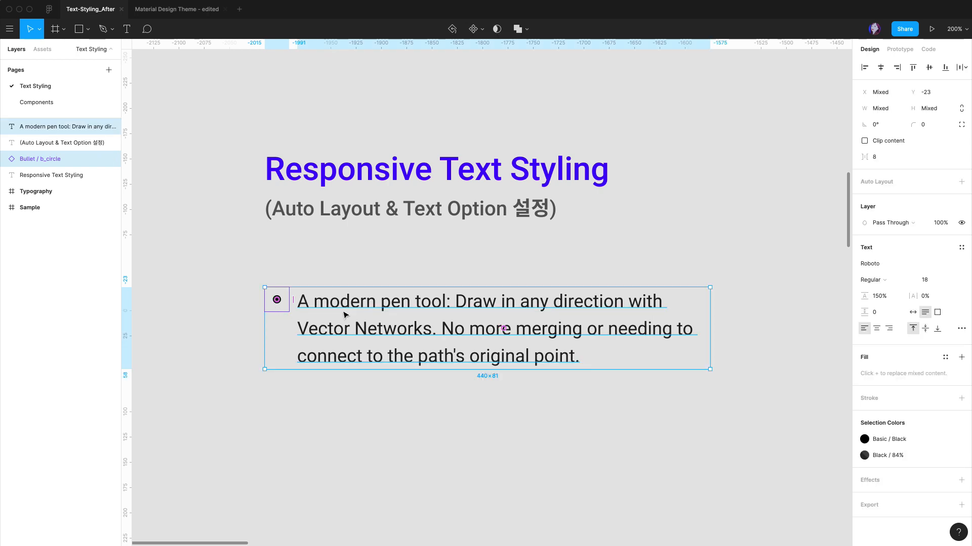
pyautogui.hotkey('shift', 'a')
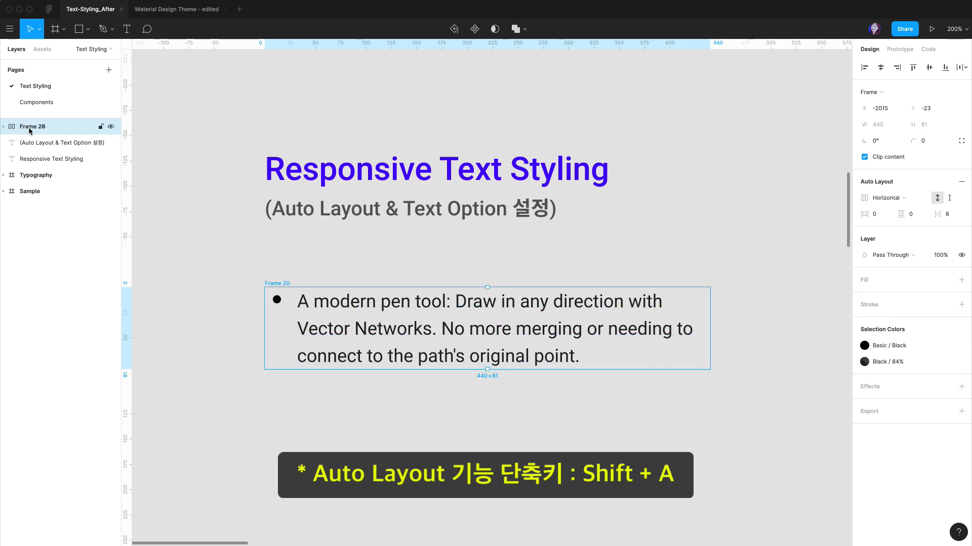
# Expand the new auto layout frame's layers and rename the frame as list
pyautogui.click(4, 127)
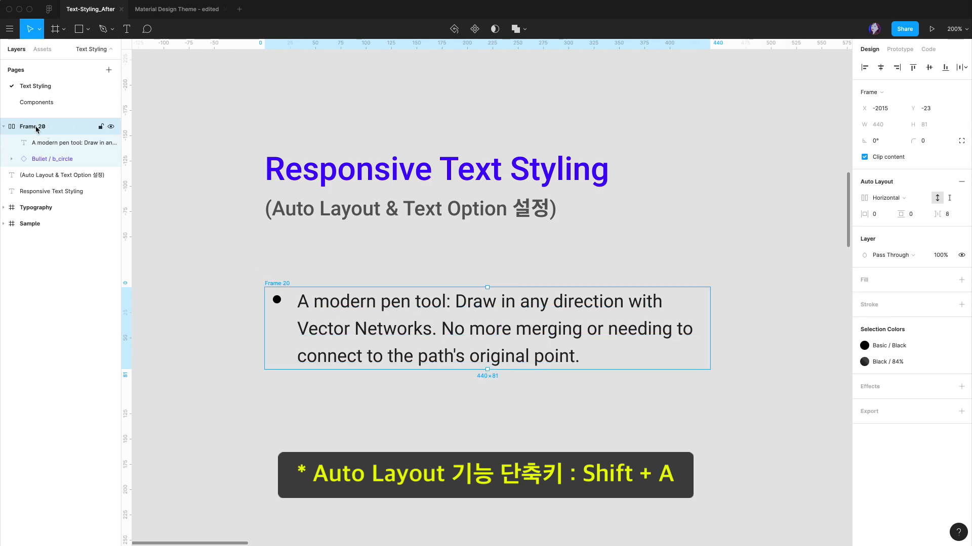
pyautogui.doubleClick(55, 130)
pyautogui.press('BackSpace')
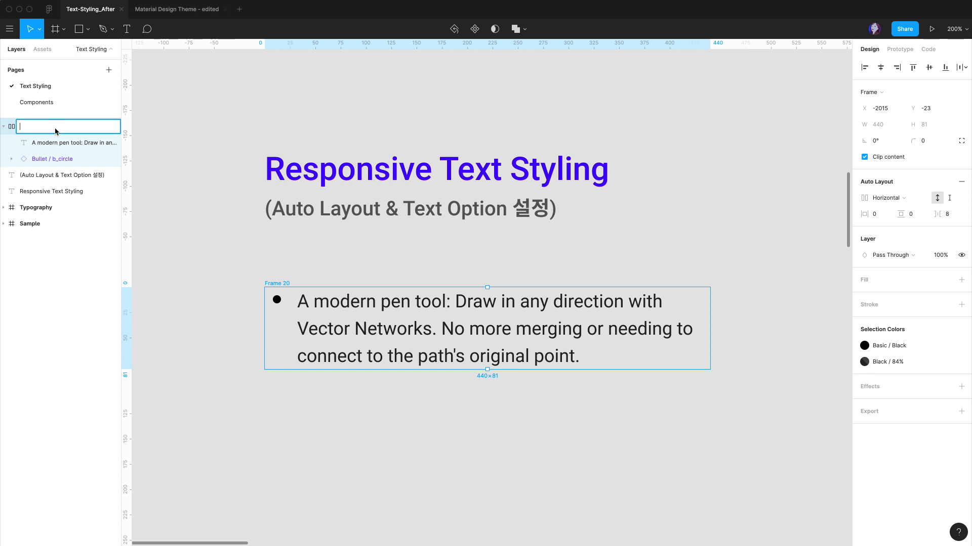
pyautogui.press('Return')
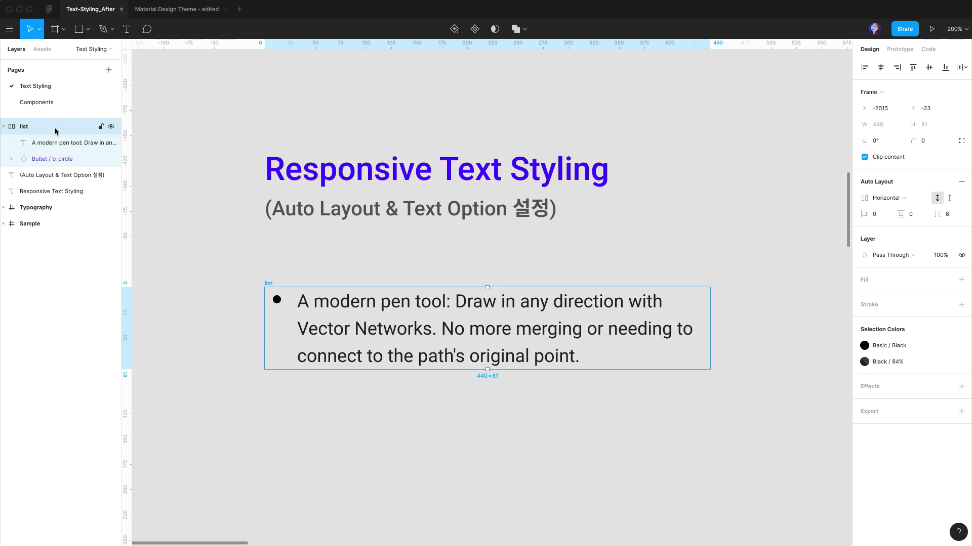
# Wrap the list frame in a second, vertical auto layout frame
pyautogui.scroll(-2, 231, 248)
pyautogui.hscroll(1, 231, 248)
pyautogui.moveTo(231, 248); pyautogui.dragTo(757, 366)
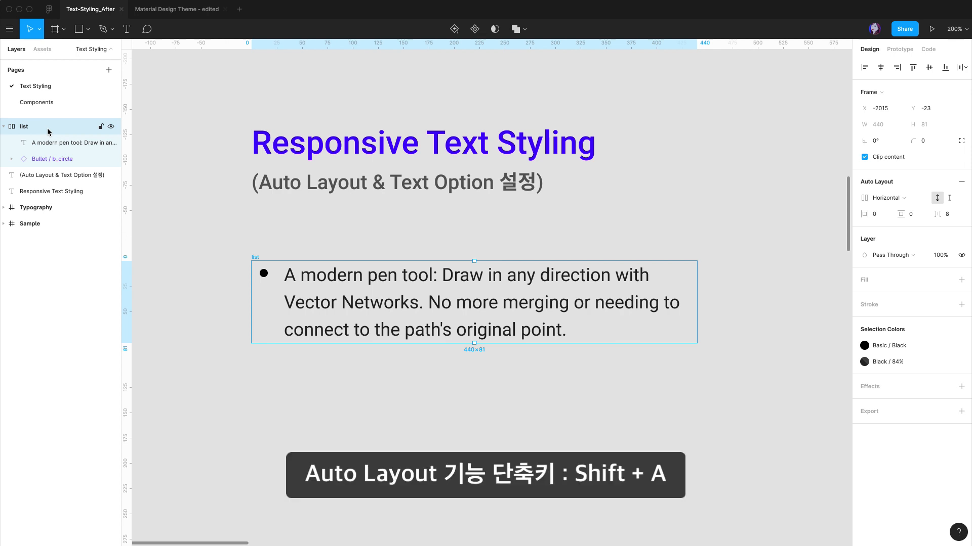
pyautogui.hotkey('shift', 'a')
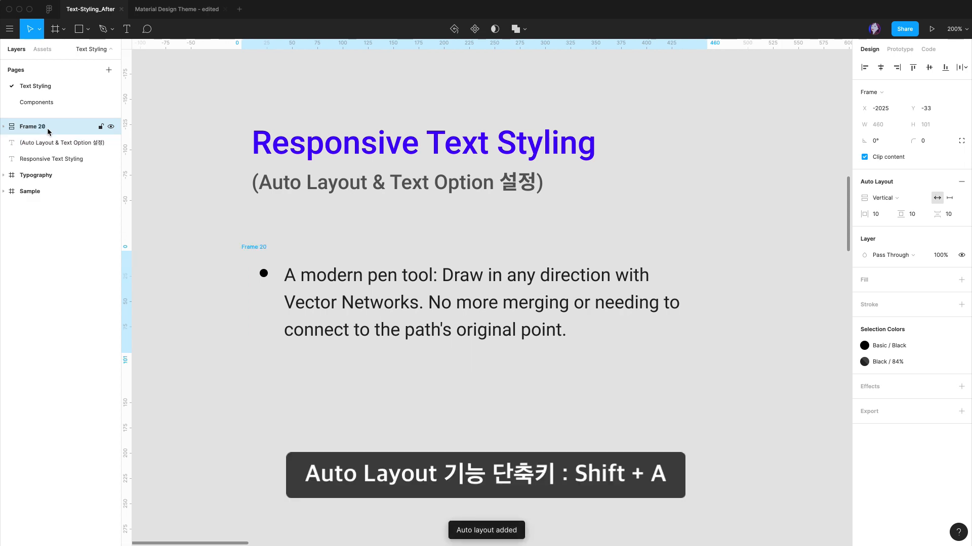
# Rename the outer auto layout frame as lists and duplicate the list item inside it
pyautogui.click(4, 127)
pyautogui.doubleClick(37, 128)
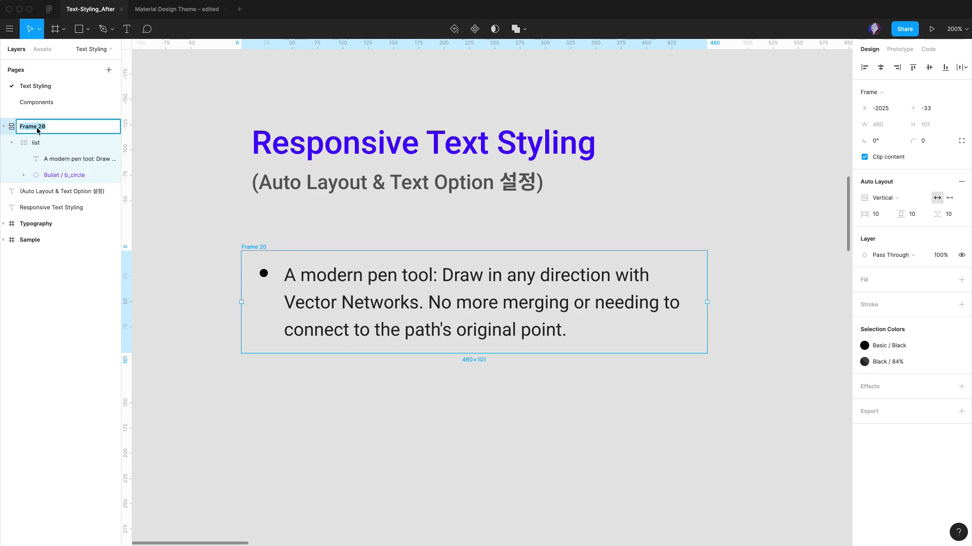
pyautogui.write('lists')
pyautogui.press('Return')
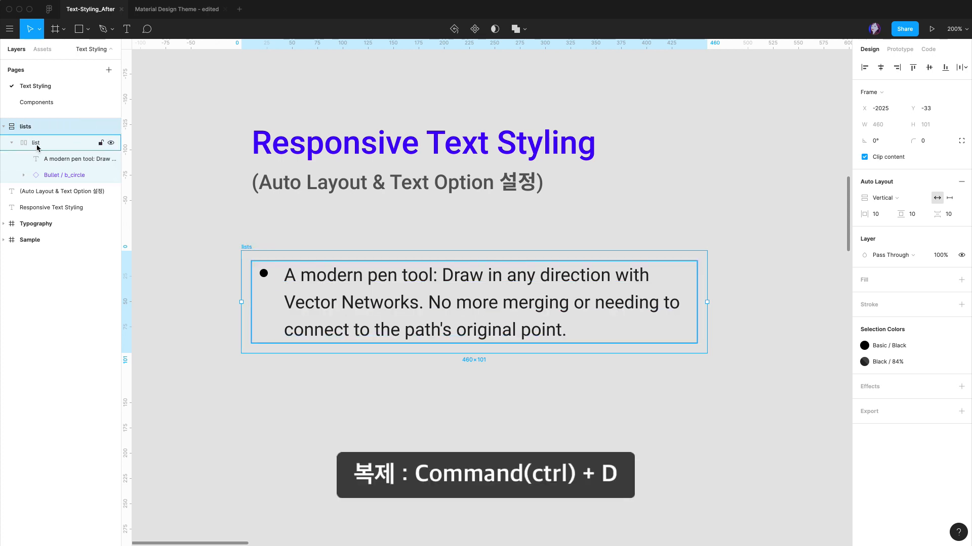
pyautogui.click(36, 145)
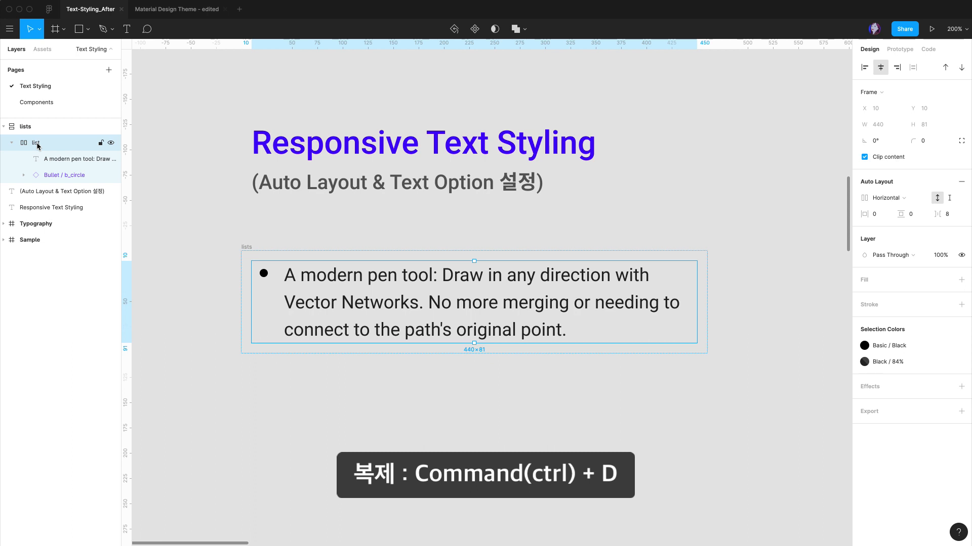
pyautogui.hotkey('ctrl', 'd')
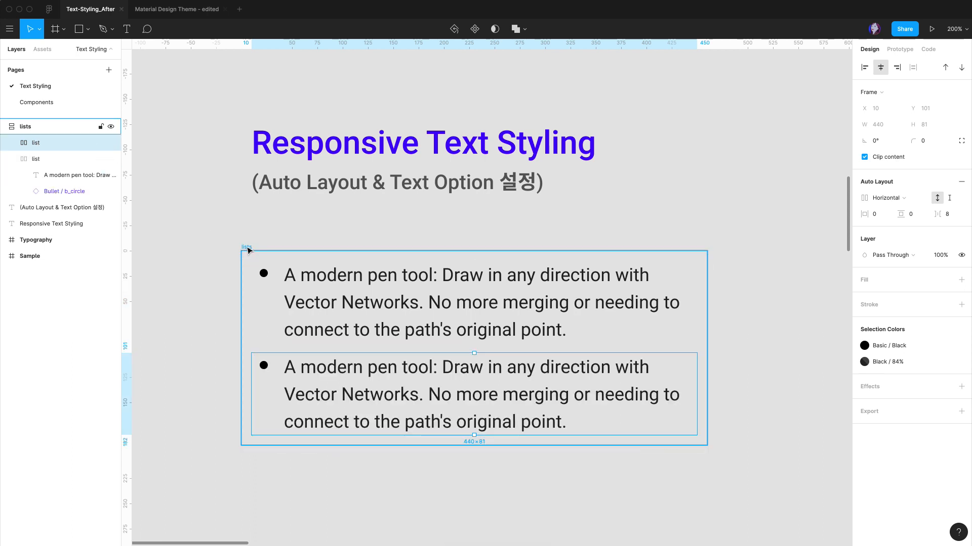
# Set the lists frame's horizontal and vertical padding to 0 and the spacing between its items to 32
pyautogui.click(247, 249)
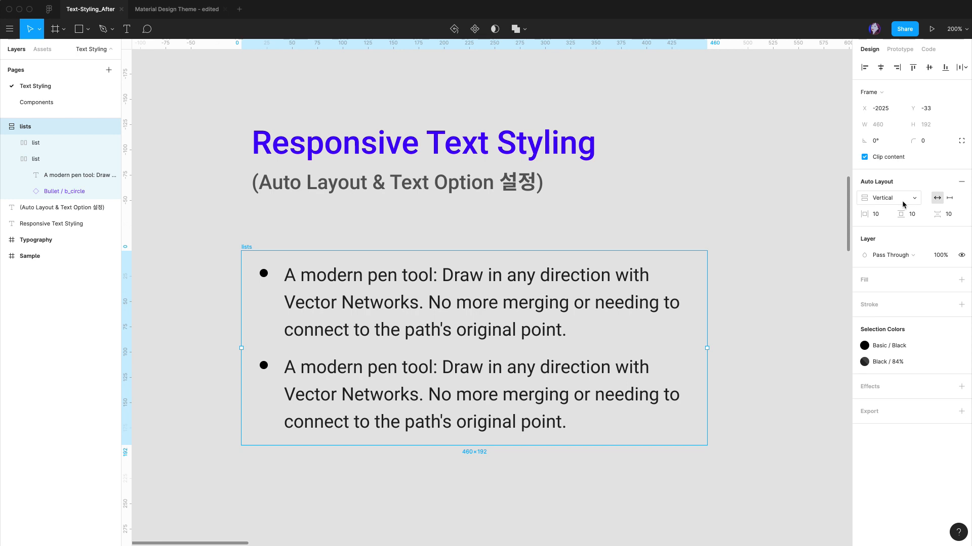
pyautogui.click(881, 217)
pyautogui.write('0')
pyautogui.click(912, 216)
pyautogui.write('0')
pyautogui.press('Return')
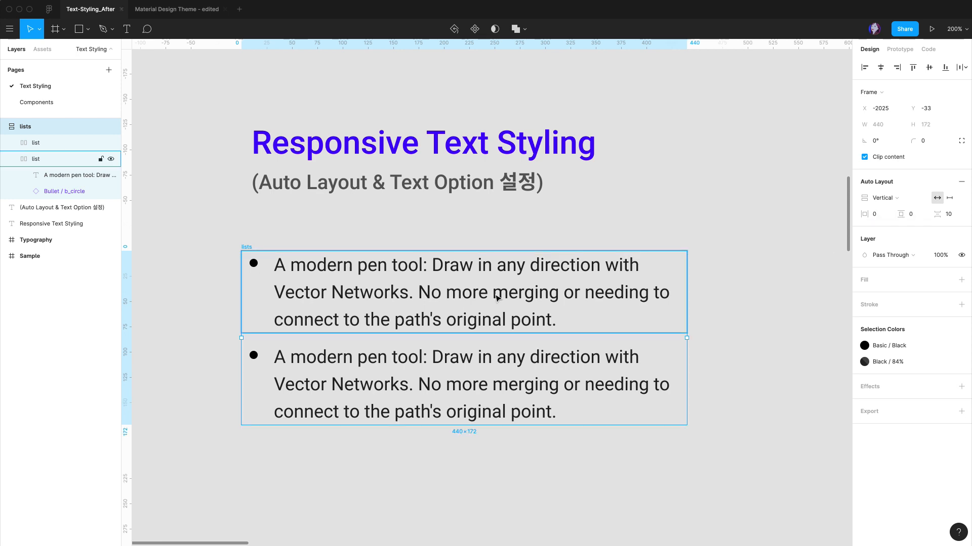
pyautogui.click(933, 213)
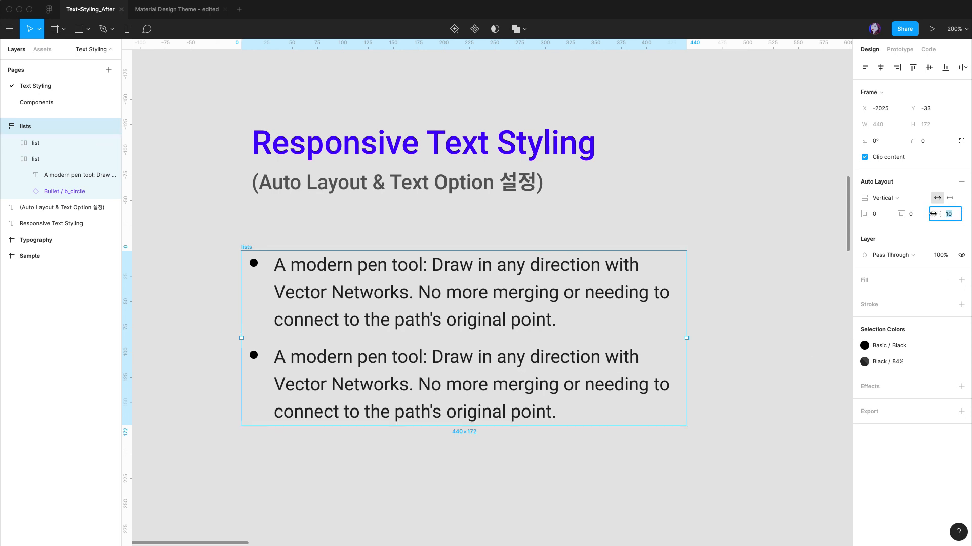
pyautogui.write('32')
pyautogui.press('Return')
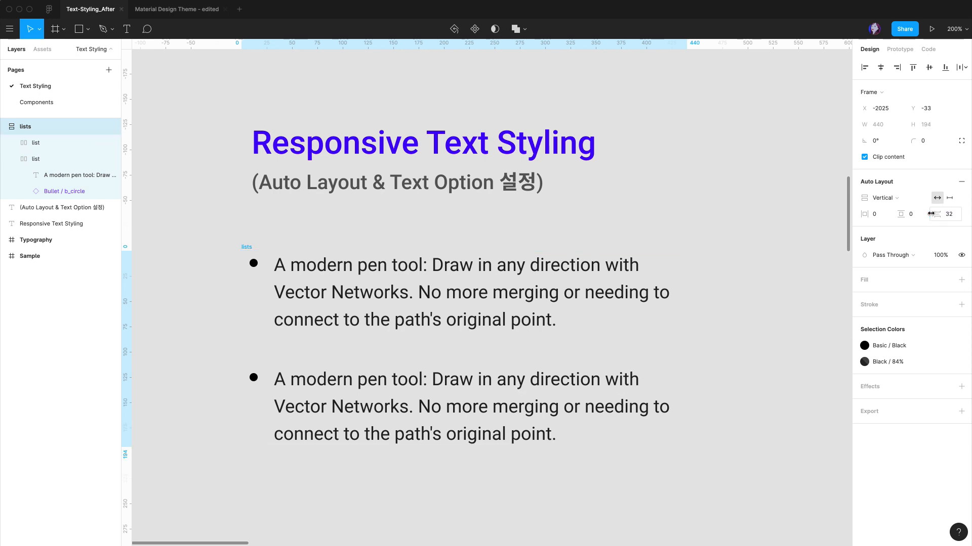
# Copy the first list item's paragraph and paste it on a new line below itself in the same text box
pyautogui.doubleClick(474, 291)
pyautogui.hotkey('ctrl', 'c')
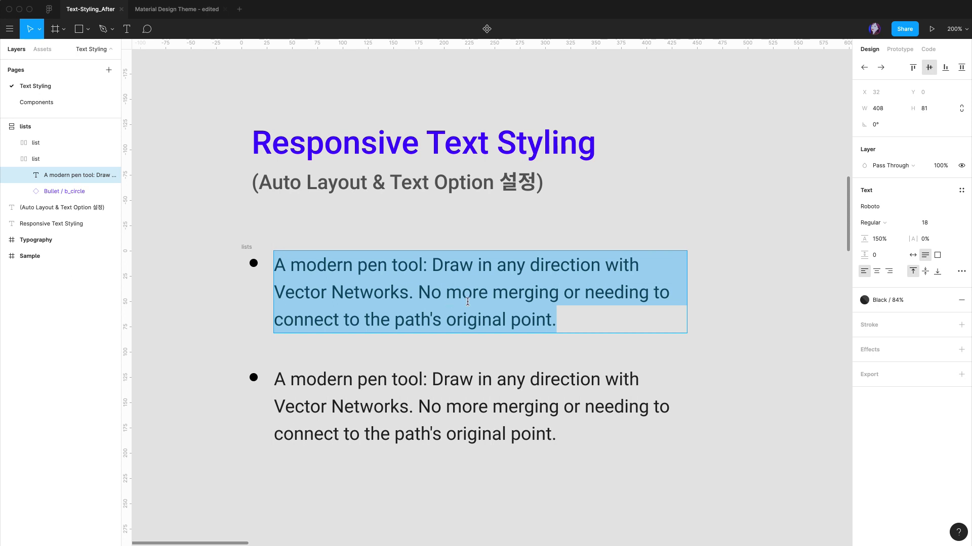
pyautogui.click(595, 317)
pyautogui.press('Return')
pyautogui.hotkey('ctrl', 'v')
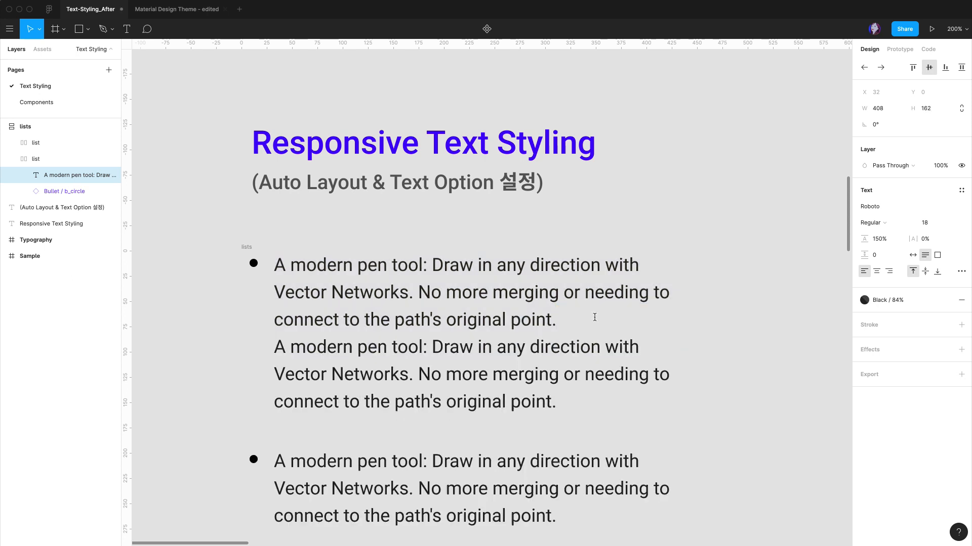
pyautogui.press('Escape')
pyautogui.scroll(-2, 566, 418)
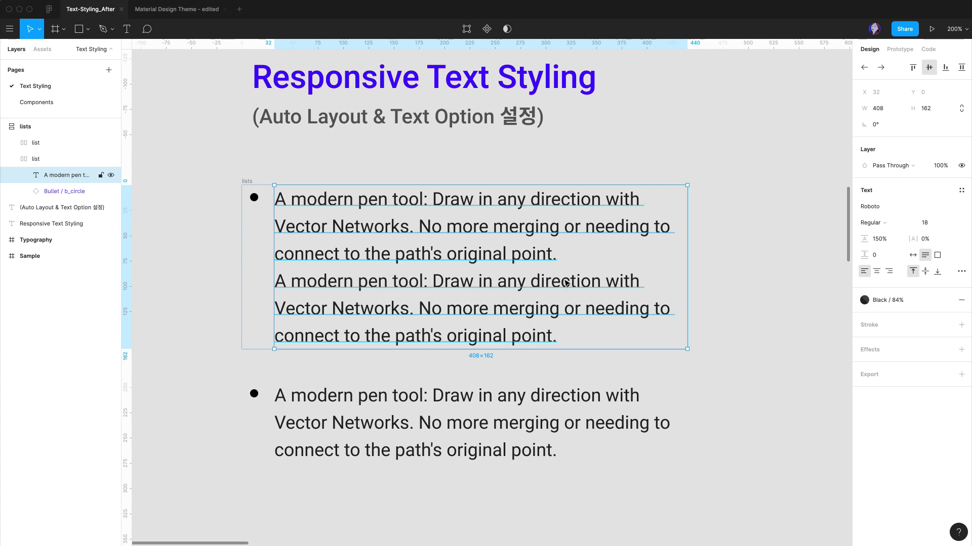
pyautogui.scroll(-1, 571, 304)
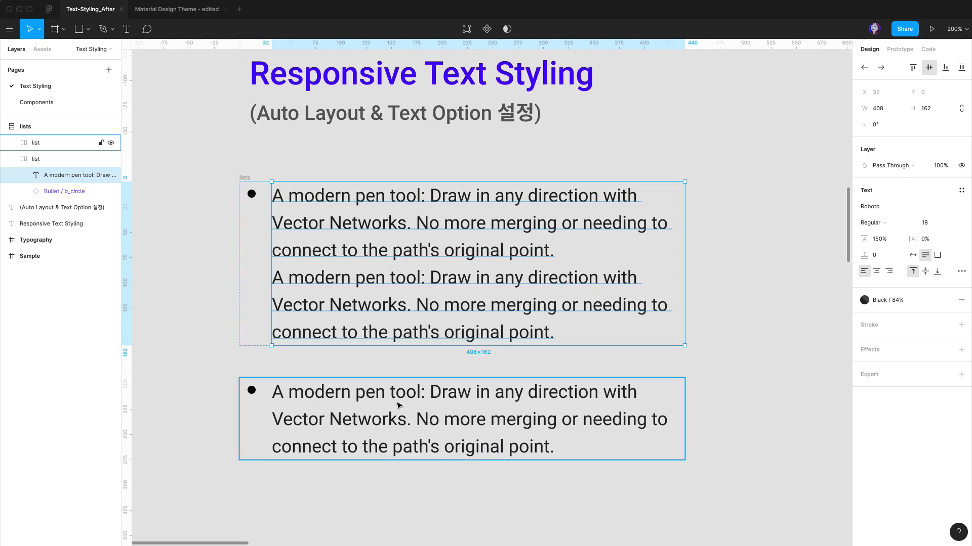
pyautogui.scroll(3, 476, 429)
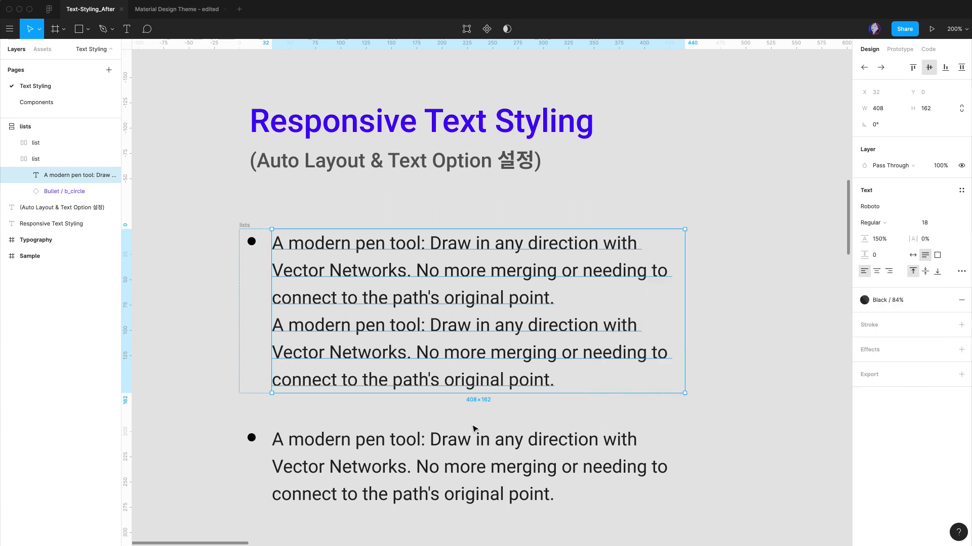
pyautogui.scroll(-2, 475, 429)
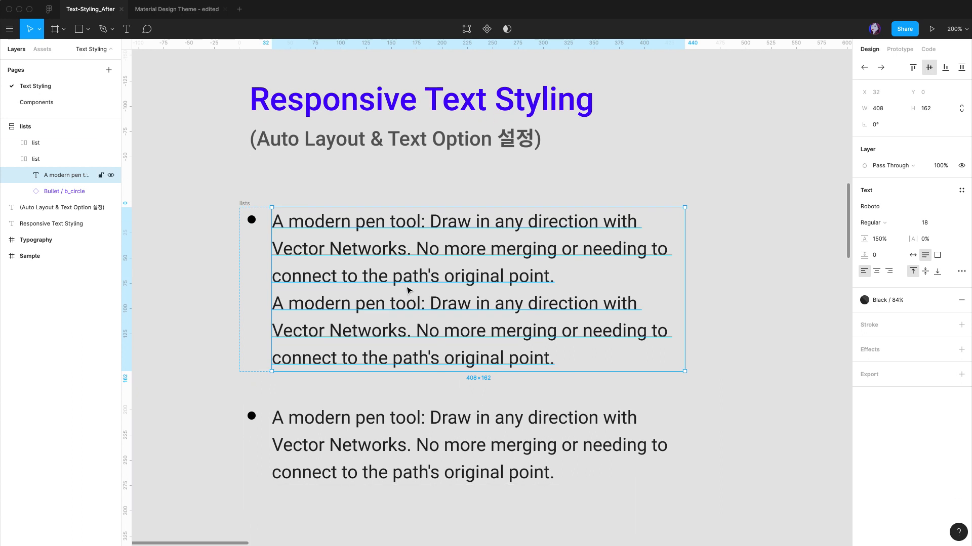
# Set the first list item's text box to resize with Auto Width
pyautogui.click(720, 355)
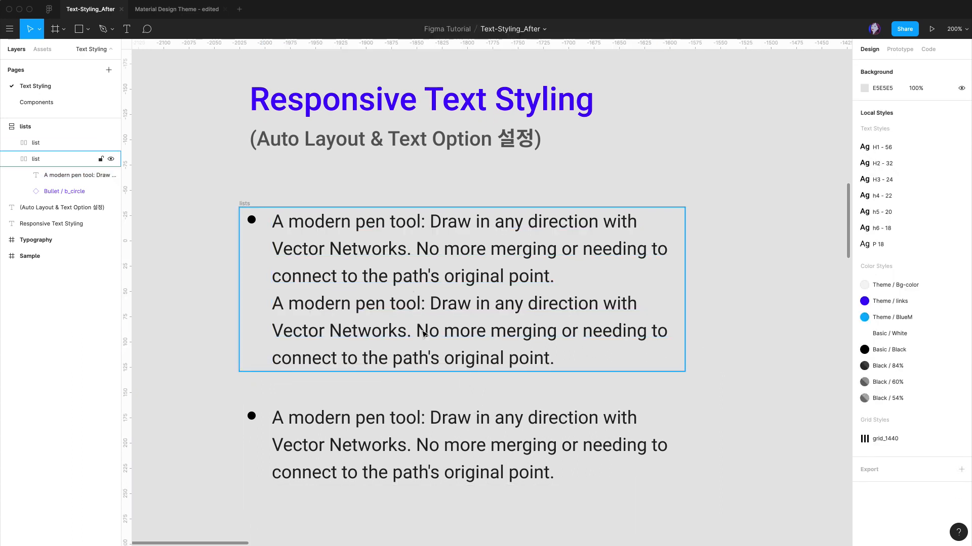
pyautogui.doubleClick(393, 330)
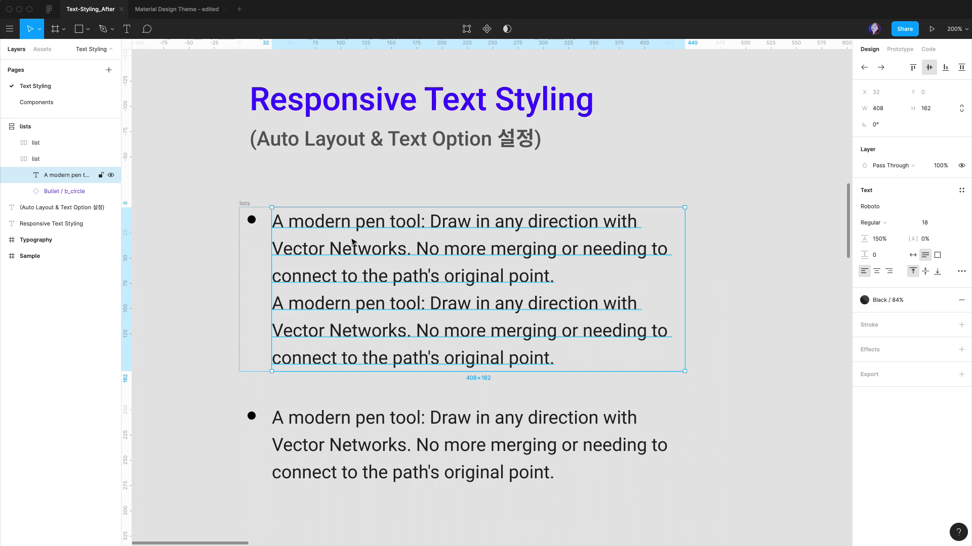
pyautogui.scroll(-1, 353, 242)
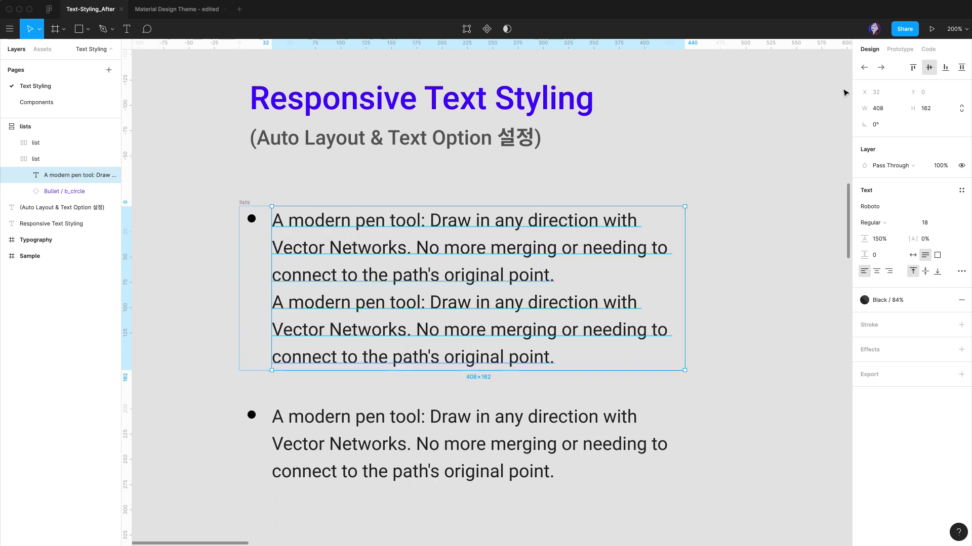
pyautogui.scroll(1, 845, 92)
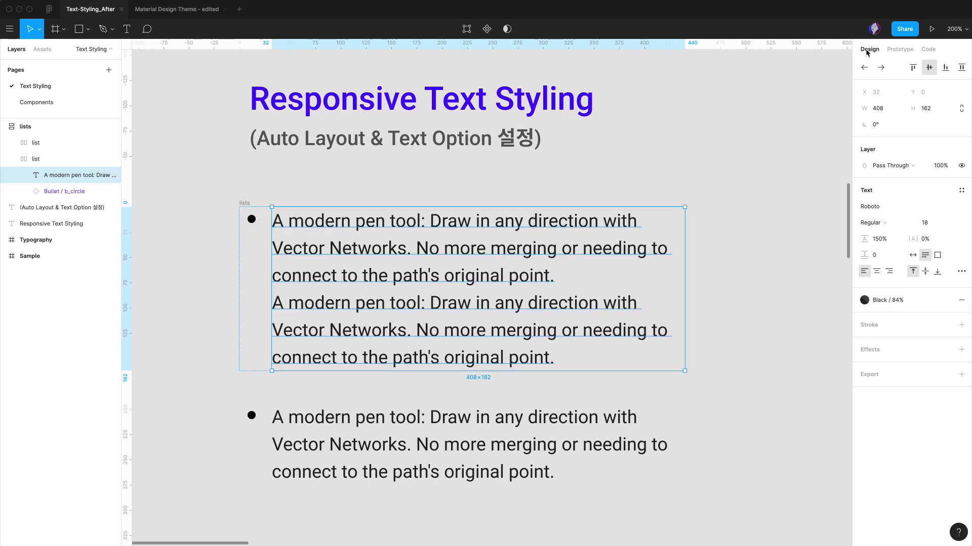
pyautogui.click(913, 256)
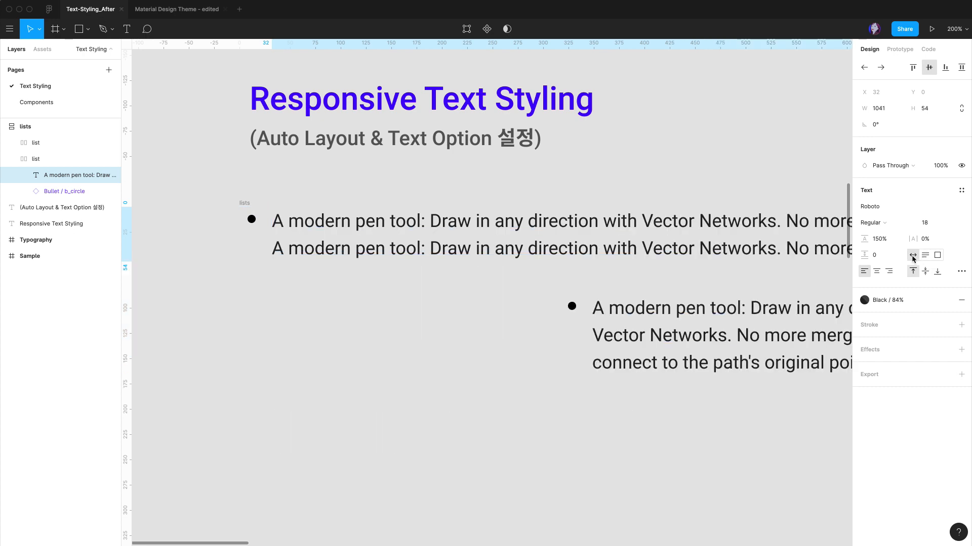
pyautogui.hscroll(15, 621, 253)
pyautogui.hscroll(-5, 620, 253)
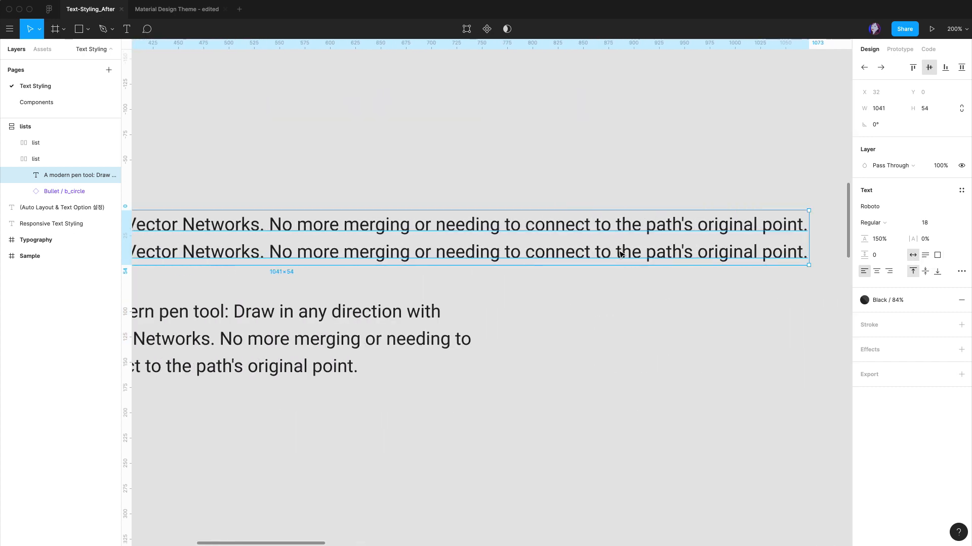
pyautogui.hscroll(-10, 621, 253)
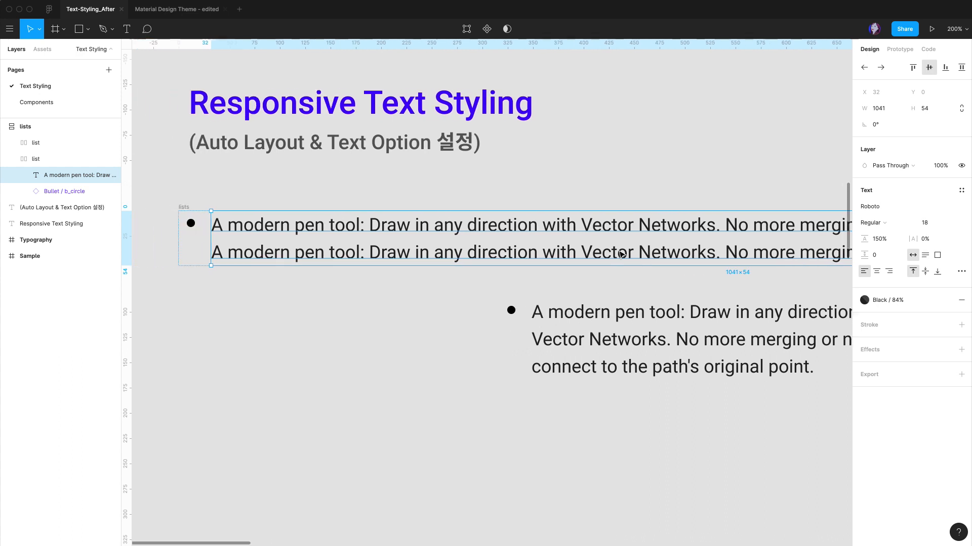
pyautogui.hscroll(-1, 620, 254)
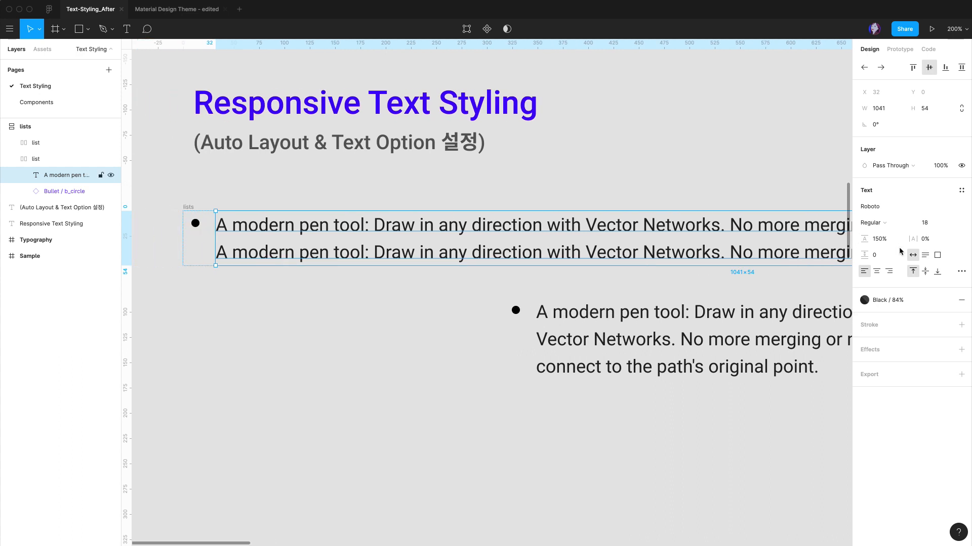
# Switch the first list item's text box to Auto Height and narrow it to about 398 px wide
pyautogui.click(925, 255)
pyautogui.hscroll(3, 540, 238)
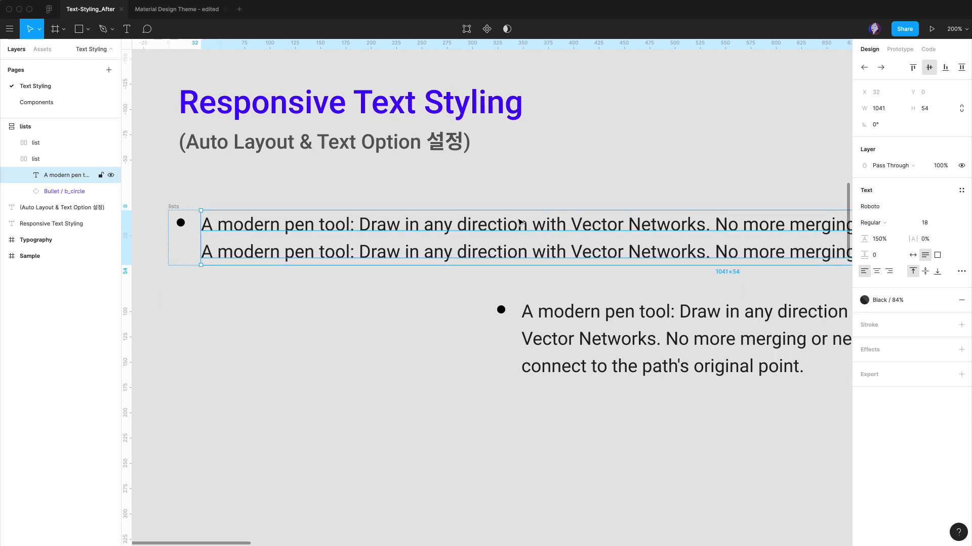
pyautogui.hscroll(5, 494, 162)
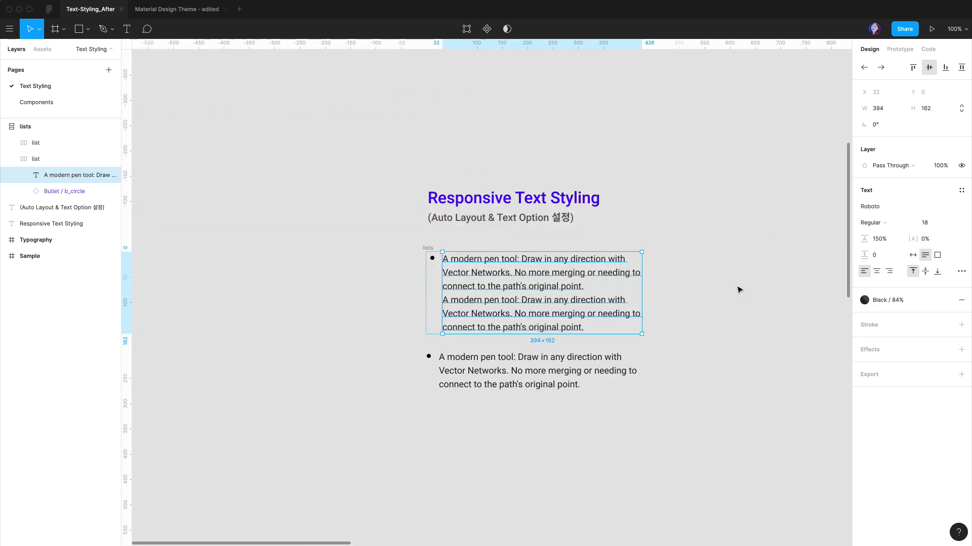
pyautogui.press('super+z')
pyautogui.hscroll(8, 733, 289)
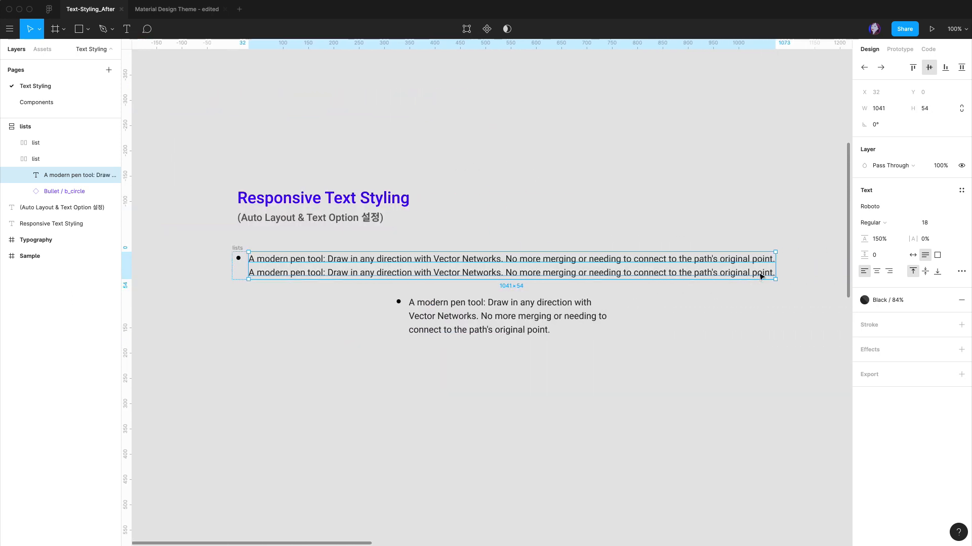
pyautogui.moveTo(775, 264); pyautogui.dragTo(451, 265)
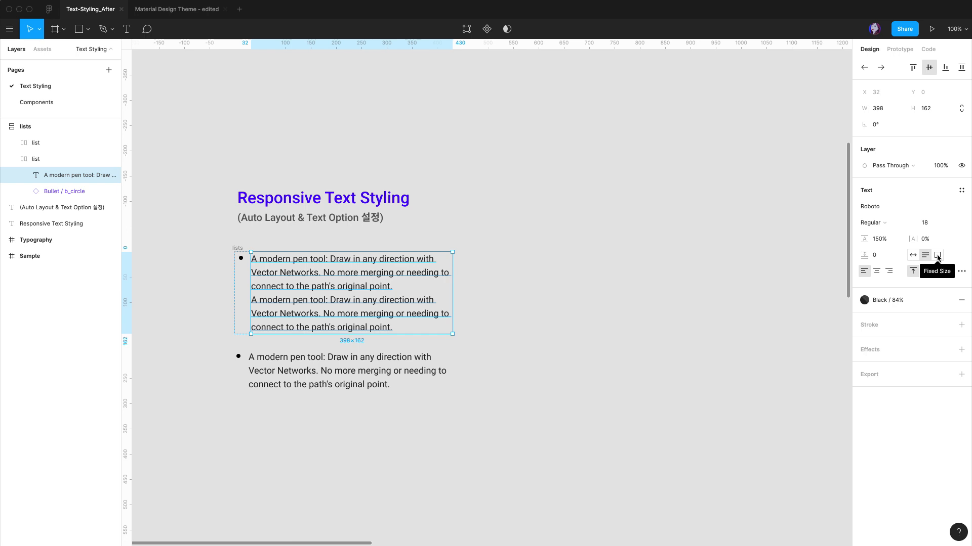
# Try Fixed Size on the first list item's text box by pasting another paragraph copy and stretching the box to 345 px tall
pyautogui.doubleClick(400, 296)
pyautogui.click(397, 295)
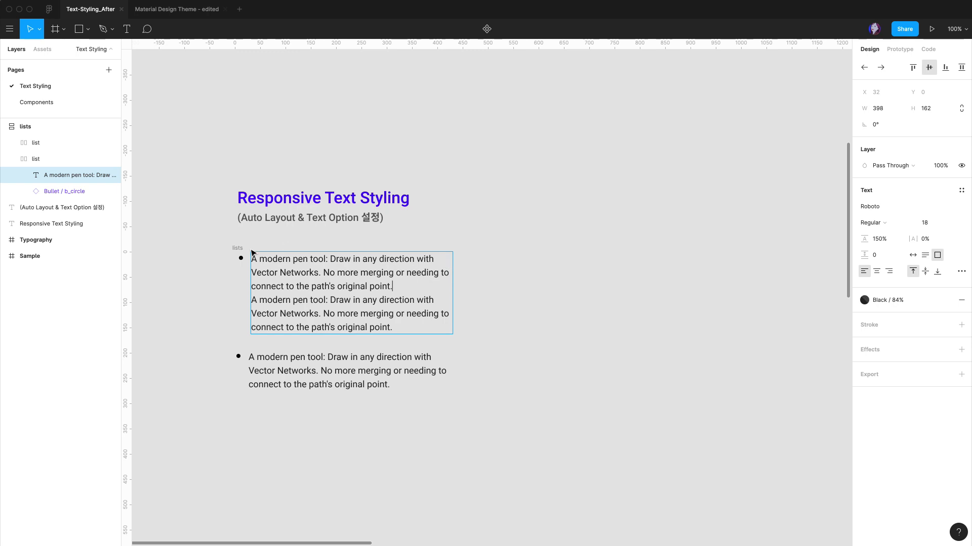
pyautogui.moveTo(411, 292); pyautogui.dragTo(403, 329)
pyautogui.click(405, 293)
pyautogui.click(420, 329)
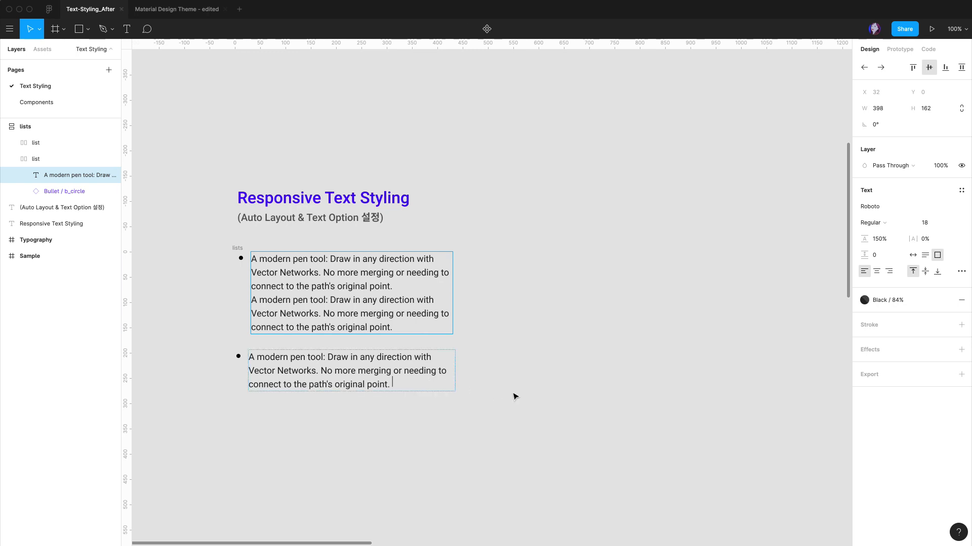
pyautogui.press('Escape')
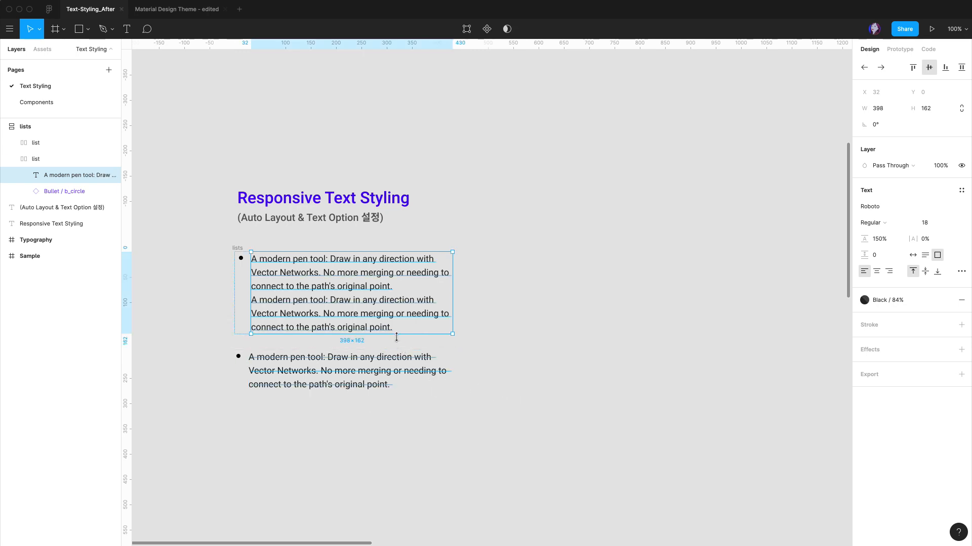
pyautogui.moveTo(396, 336); pyautogui.dragTo(403, 426)
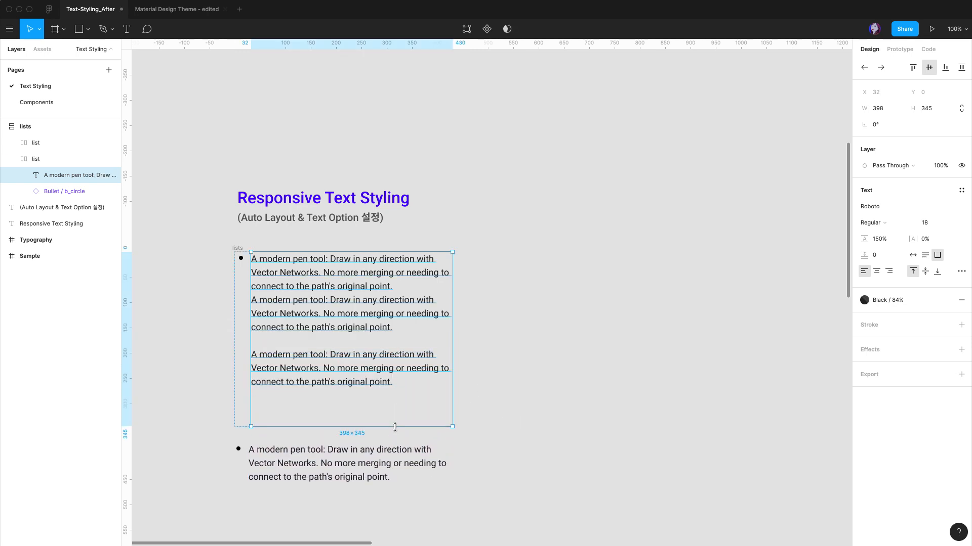
pyautogui.hotkey('ctrl', 'z')
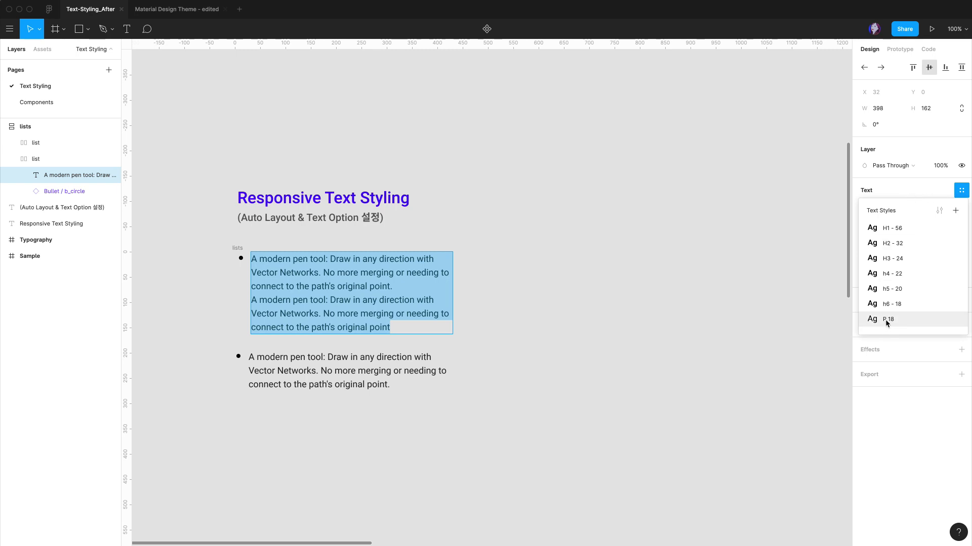
# Apply the P 18 text style to the full text of both list items
pyautogui.click(886, 321)
pyautogui.click(248, 358)
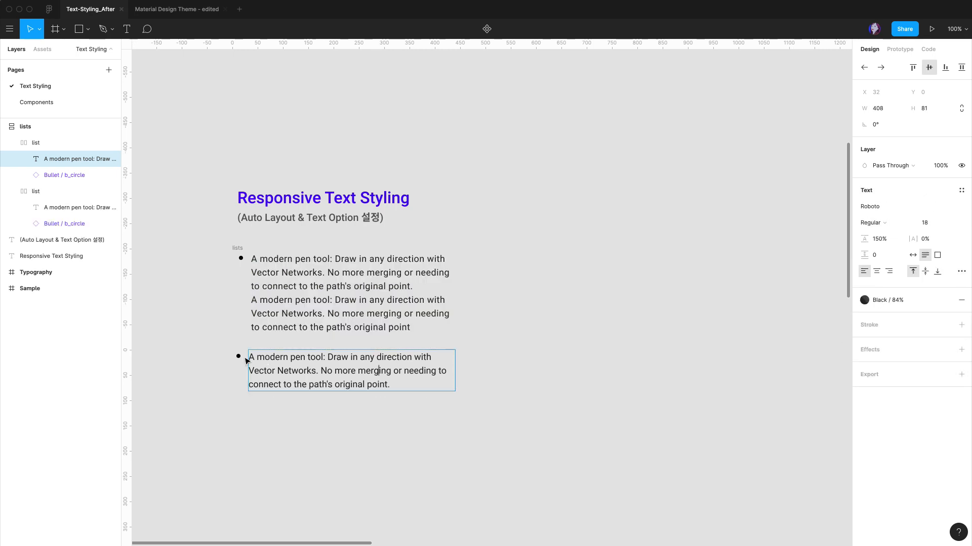
pyautogui.moveTo(248, 357); pyautogui.dragTo(433, 382)
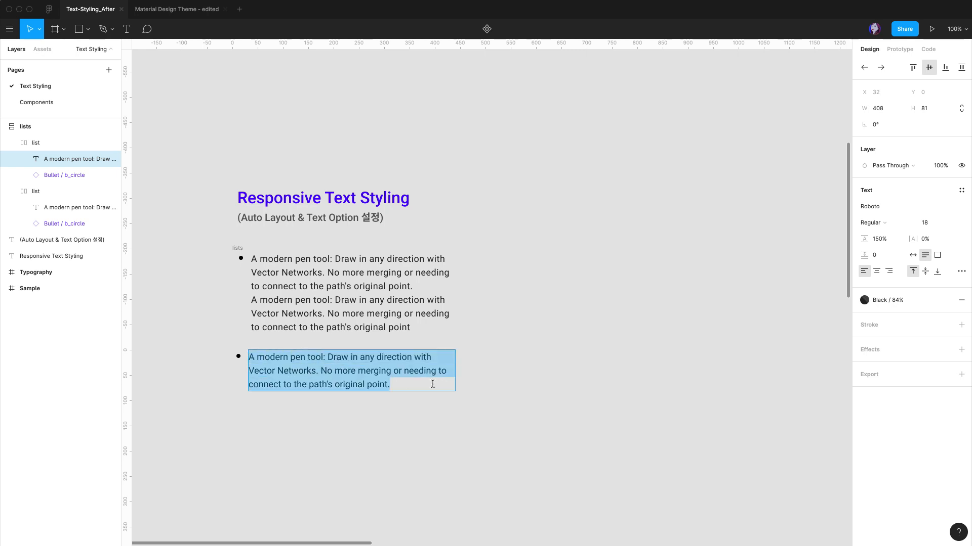
pyautogui.click(961, 190)
pyautogui.click(891, 319)
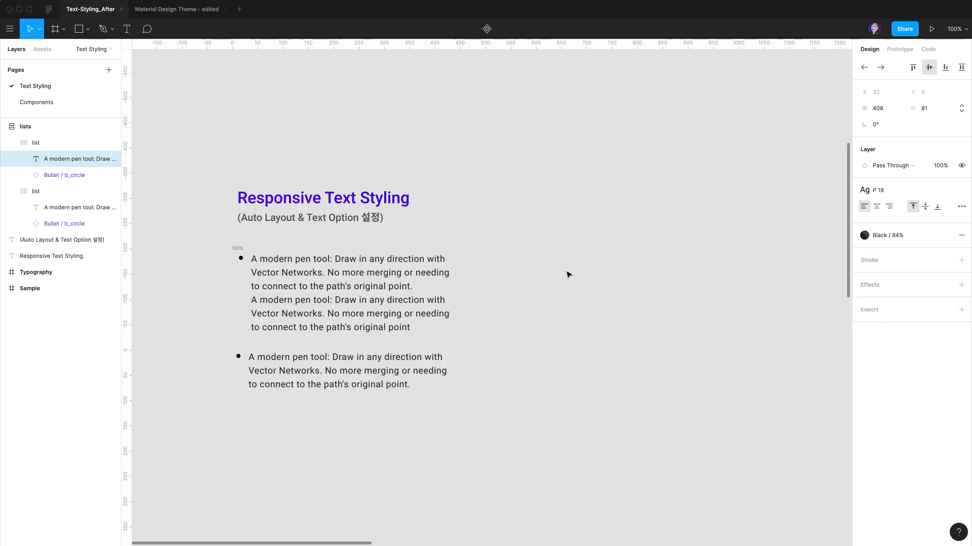
# Detach the text style from the opening phrase "A modern pen tool:" in the first list item and set its weight to Bold
pyautogui.doubleClick(430, 285)
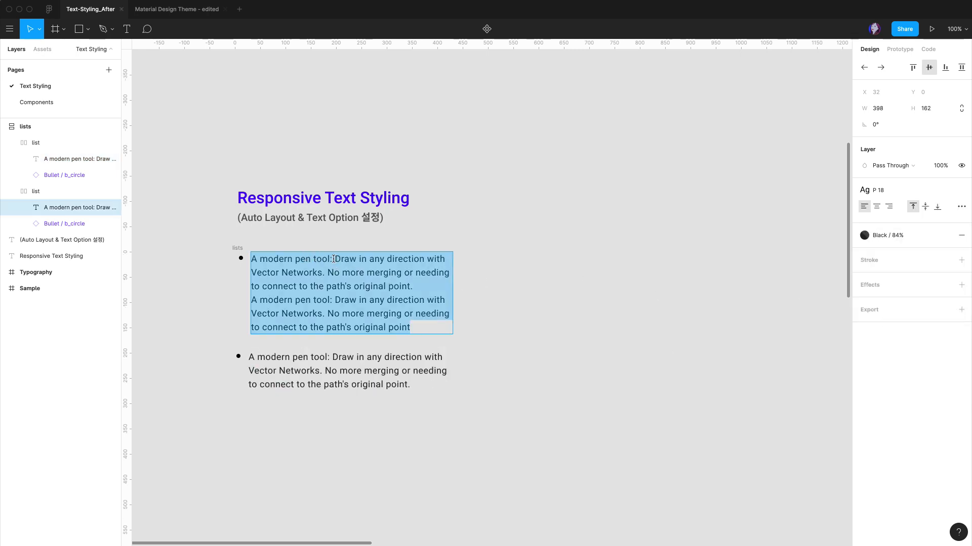
pyautogui.moveTo(333, 259); pyautogui.dragTo(243, 258)
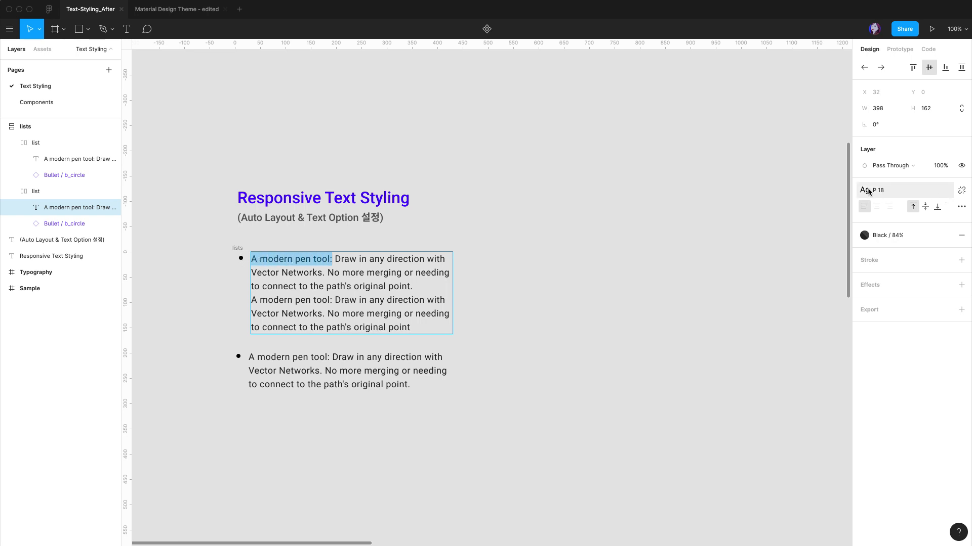
pyautogui.click(962, 191)
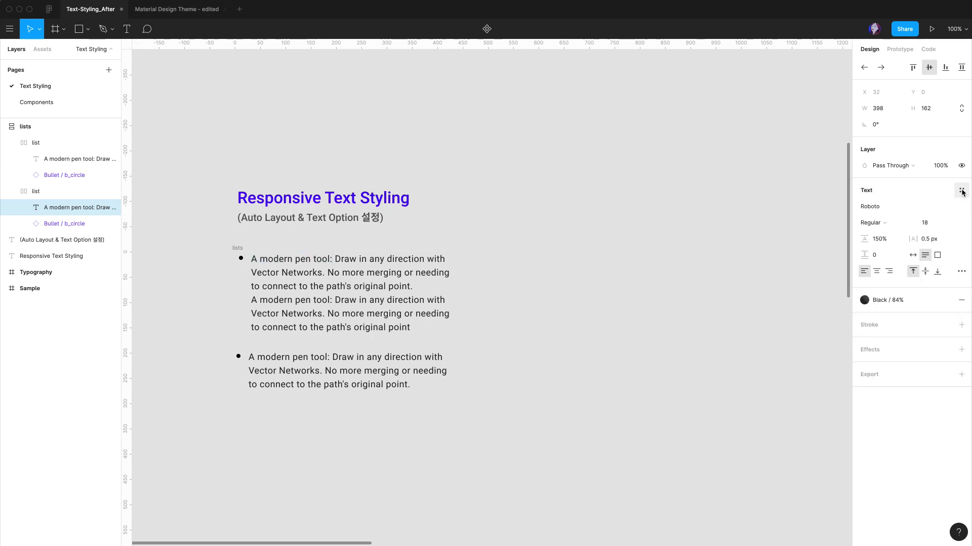
pyautogui.click(904, 224)
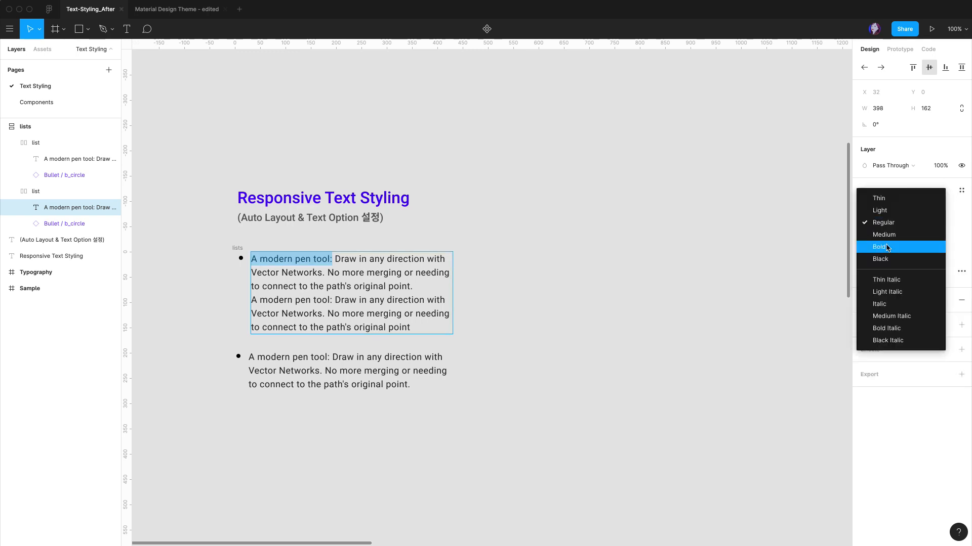
pyautogui.click(885, 248)
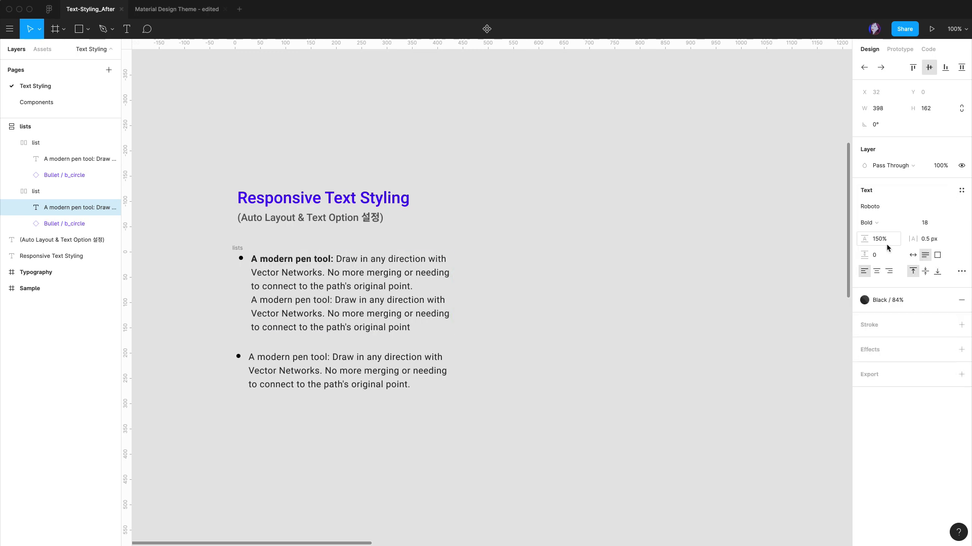
# Create a new text style named "P 18_bold" from the bolded opening phrase
pyautogui.click(963, 193)
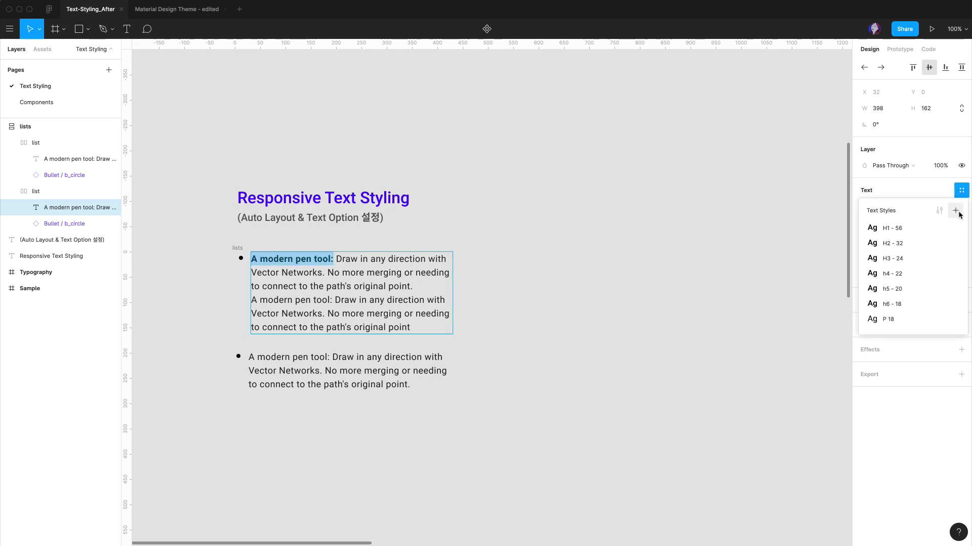
pyautogui.click(956, 211)
pyautogui.write('P')
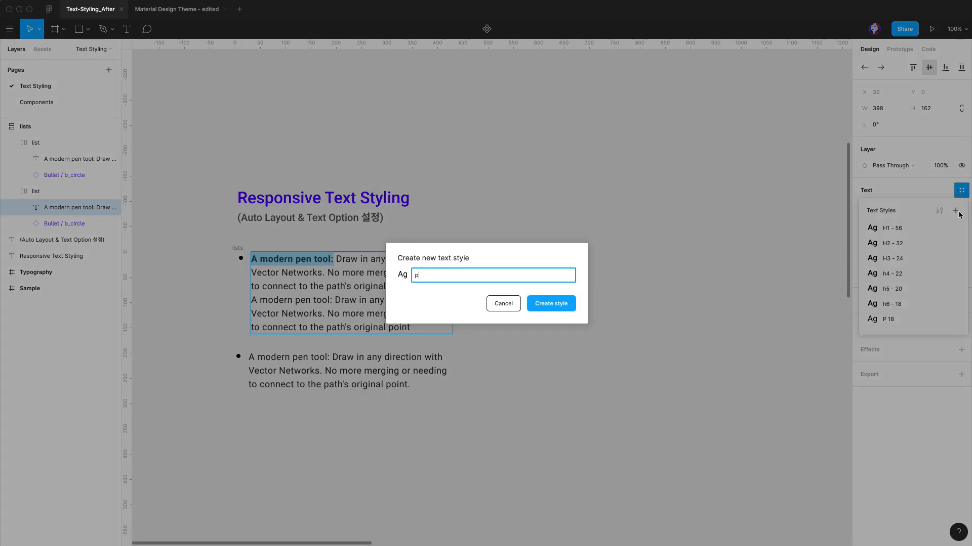
pyautogui.press('BackSpace')
pyautogui.write('P')
pyautogui.write(' 18')
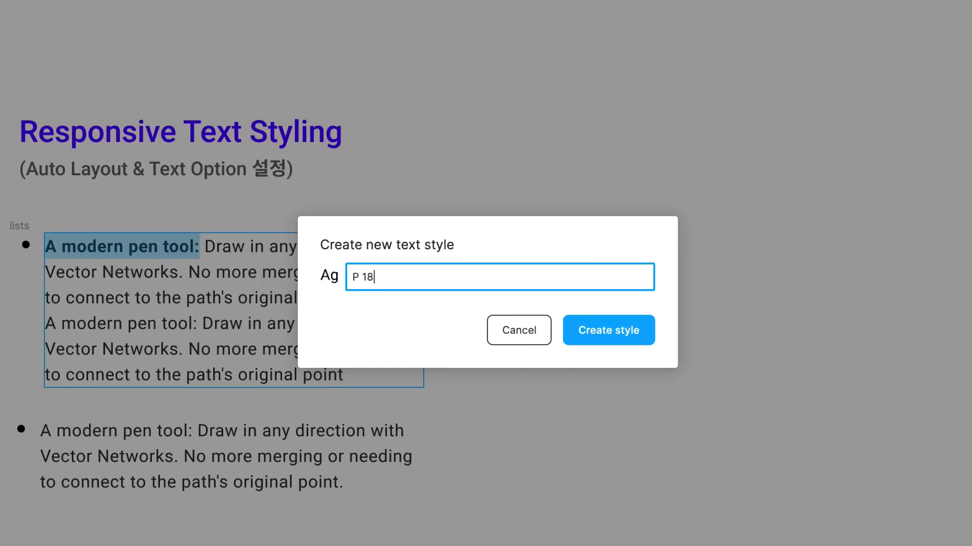
pyautogui.write('_bold')
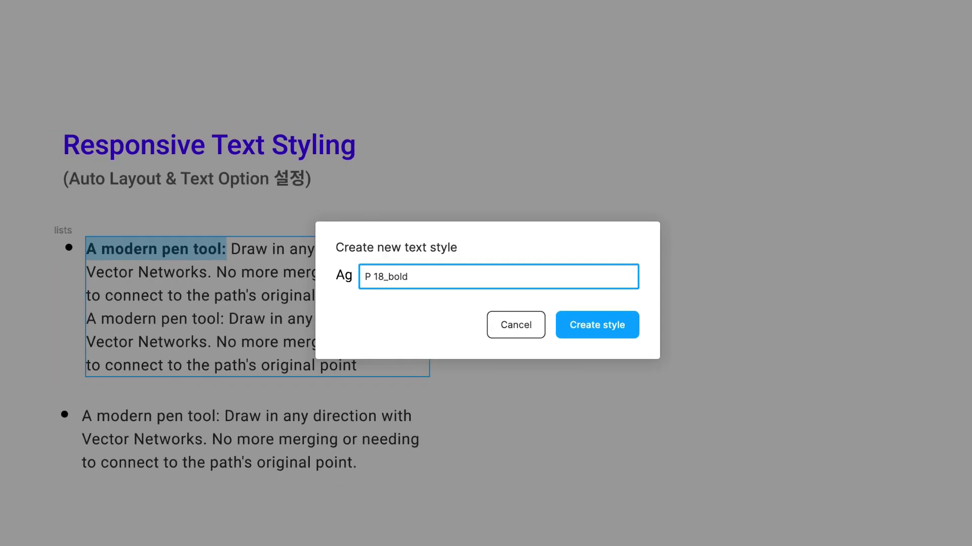
pyautogui.press('Return')
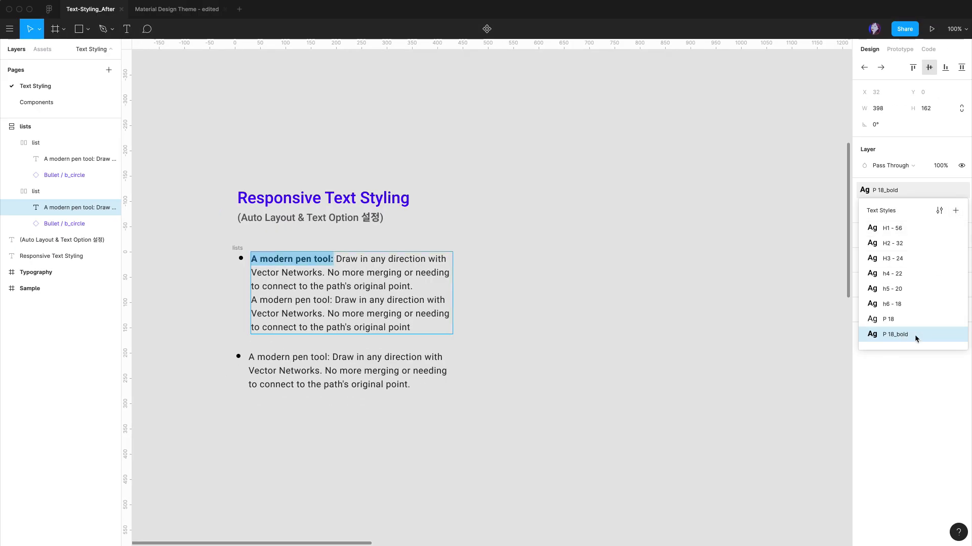
pyautogui.press('Escape')
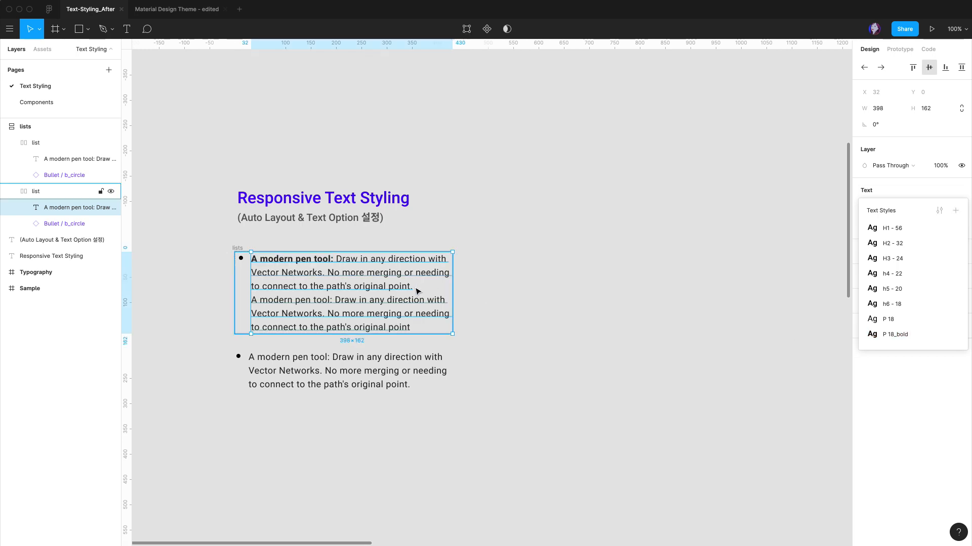
# Inspect the code properties of the first list item's whole text and of its bold phrase, comparing text style and font style
pyautogui.click(928, 50)
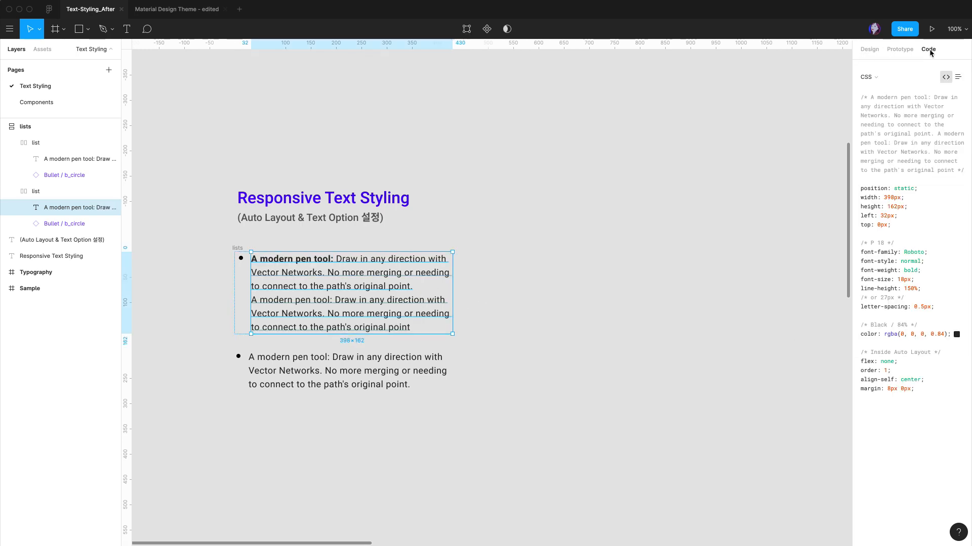
pyautogui.press('Return')
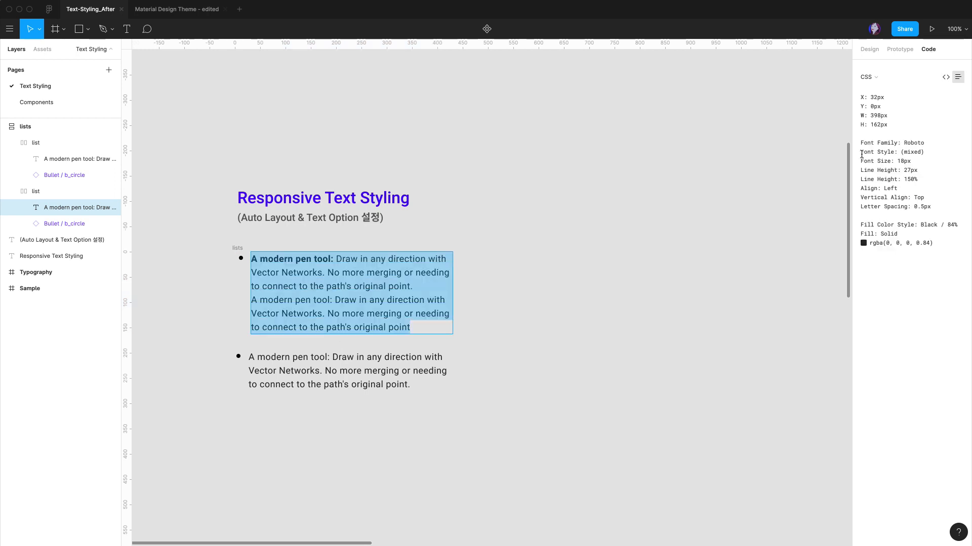
pyautogui.moveTo(861, 153); pyautogui.dragTo(928, 153)
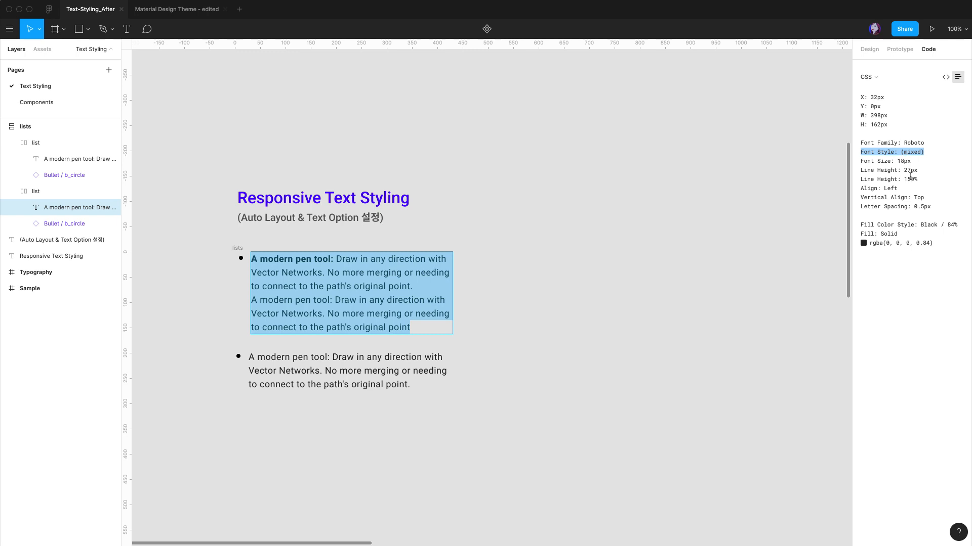
pyautogui.click(331, 259)
pyautogui.moveTo(330, 258); pyautogui.dragTo(242, 256)
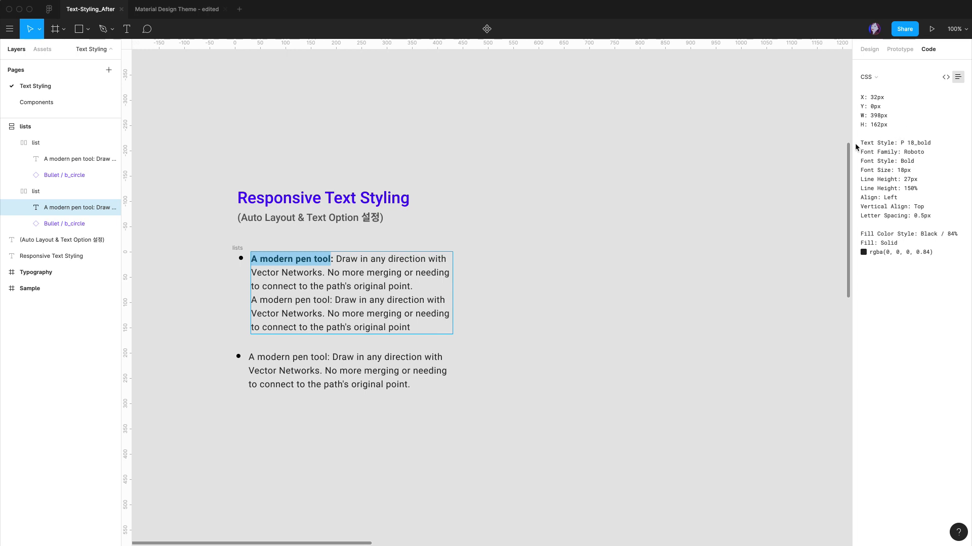
pyautogui.moveTo(940, 143); pyautogui.dragTo(861, 161)
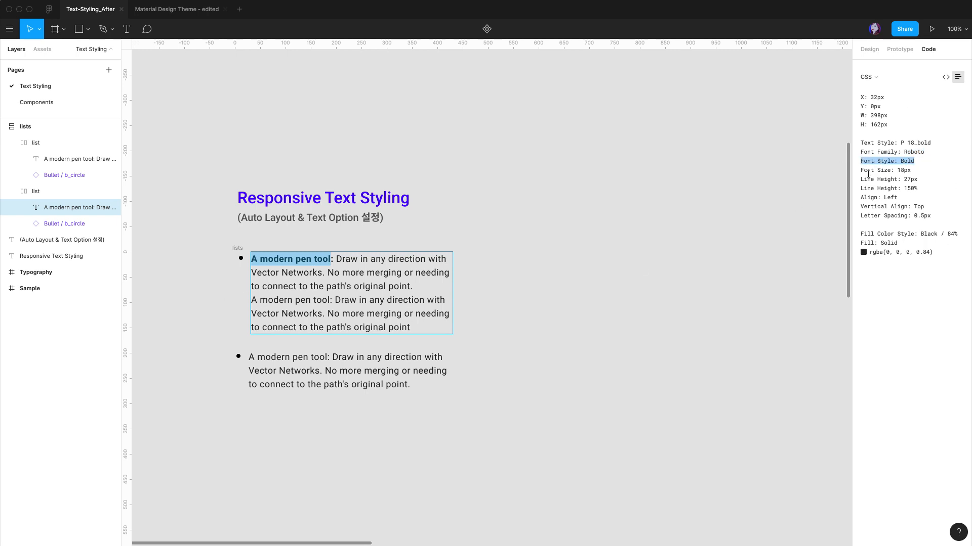
# Apply the P 18_bold style to the opening phrase "A modern pen tool:" in the second list item
pyautogui.click(397, 373)
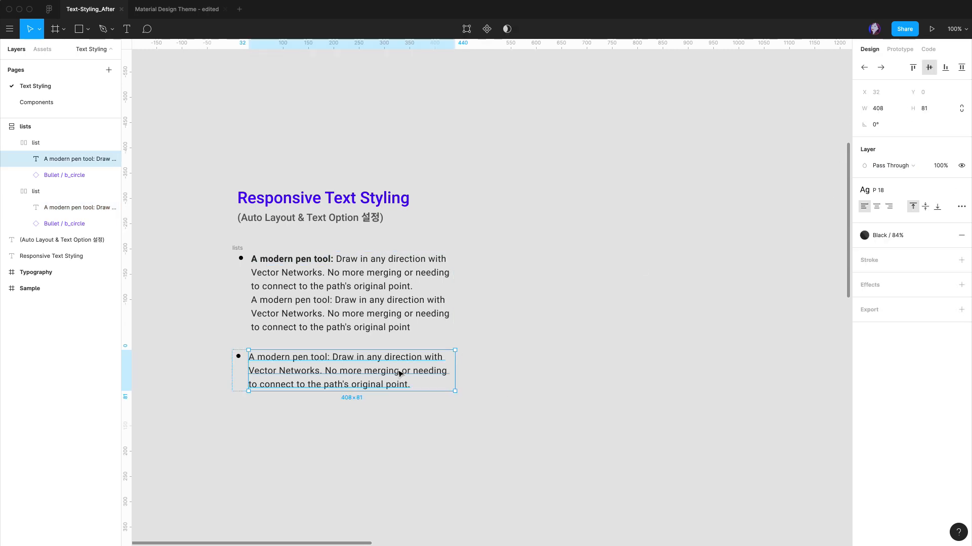
pyautogui.doubleClick(328, 366)
pyautogui.click(332, 357)
pyautogui.moveTo(332, 357); pyautogui.dragTo(243, 355)
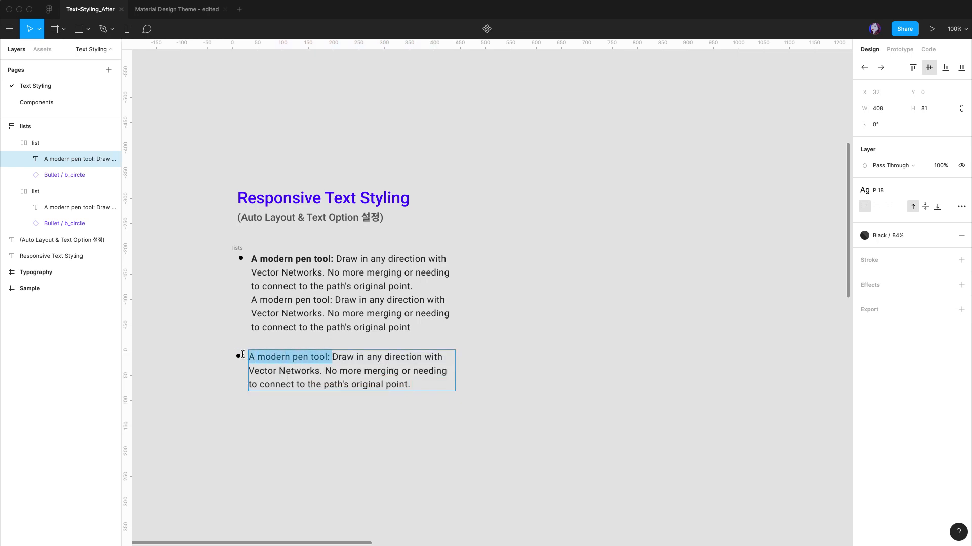
pyautogui.click(898, 192)
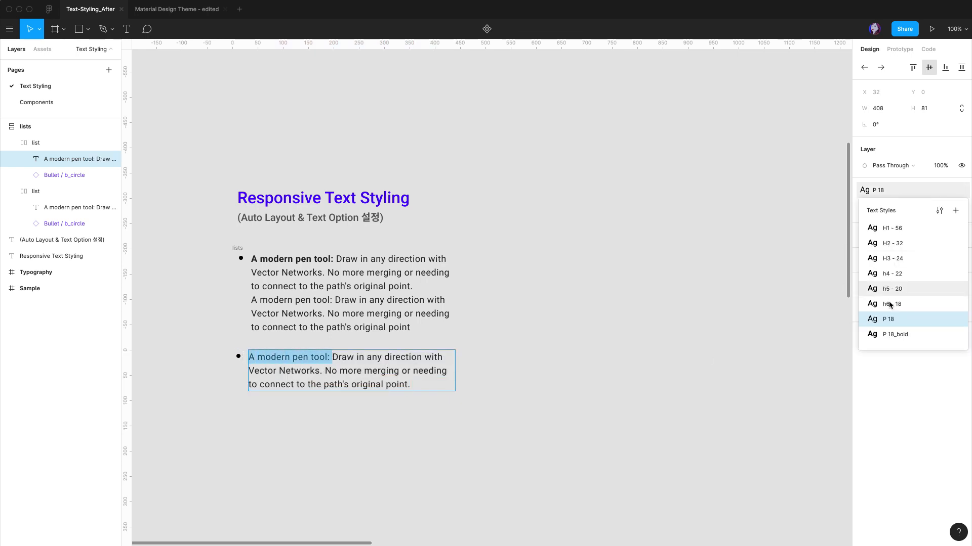
pyautogui.click(892, 336)
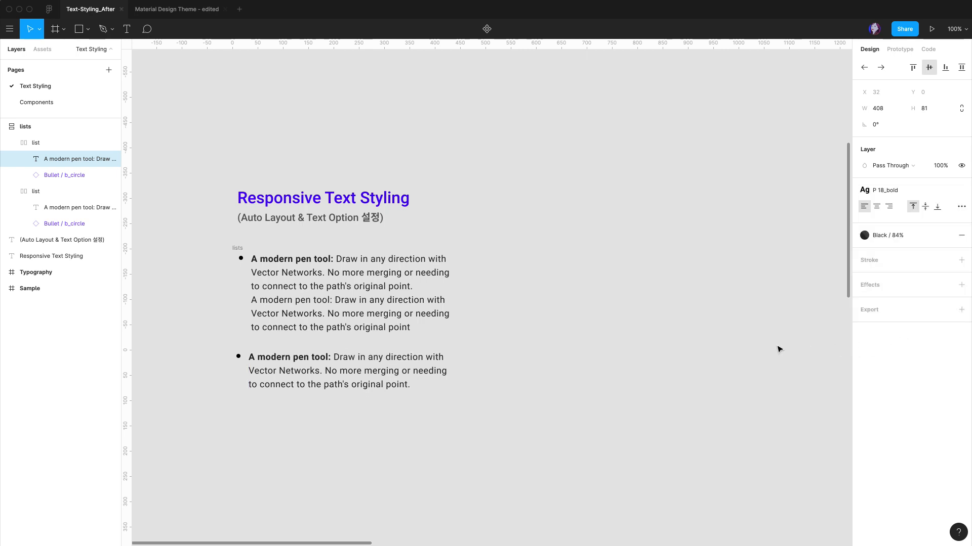
# Edit the P 18_bold style's type details, trying title case before setting uppercase letters and underline decoration
pyautogui.moveTo(251, 256); pyautogui.dragTo(329, 255)
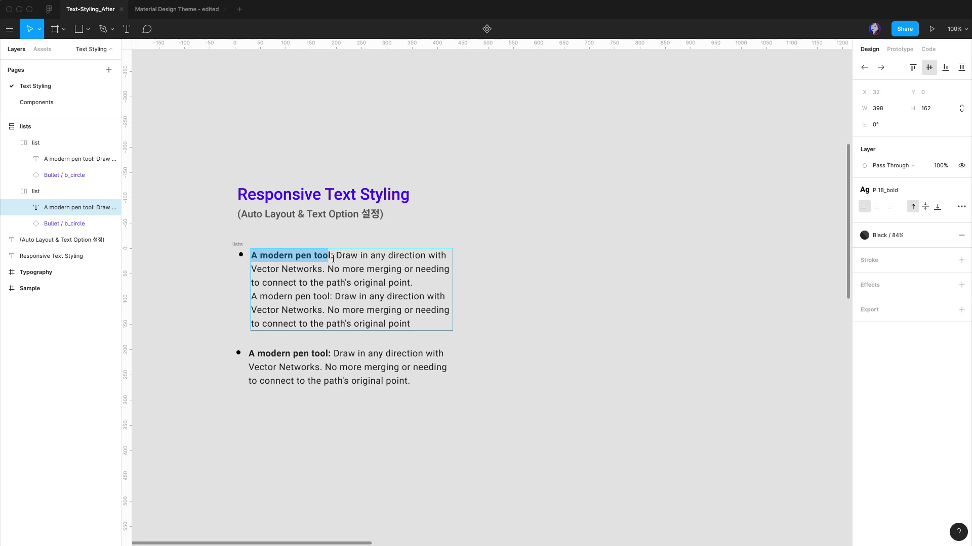
pyautogui.moveTo(330, 256); pyautogui.dragTo(246, 252)
pyautogui.click(917, 193)
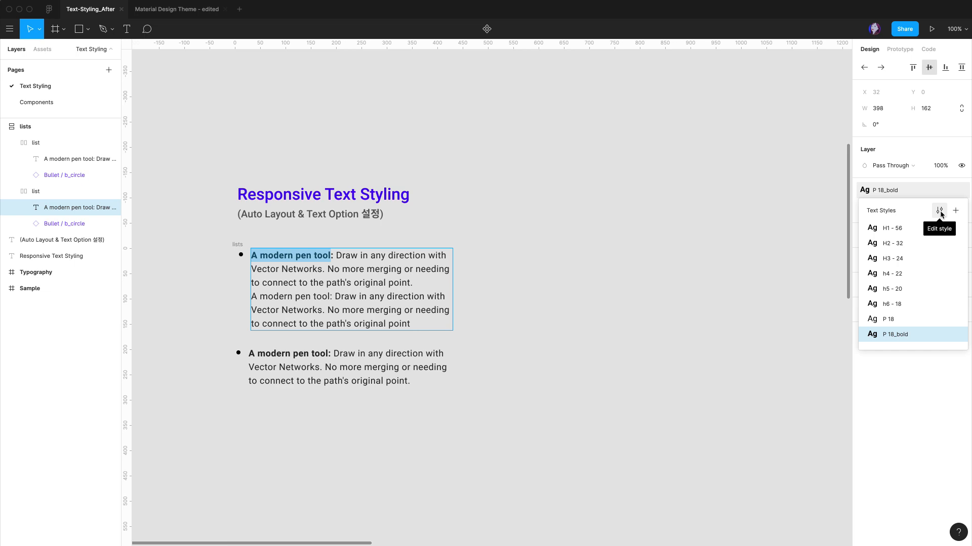
pyautogui.click(939, 212)
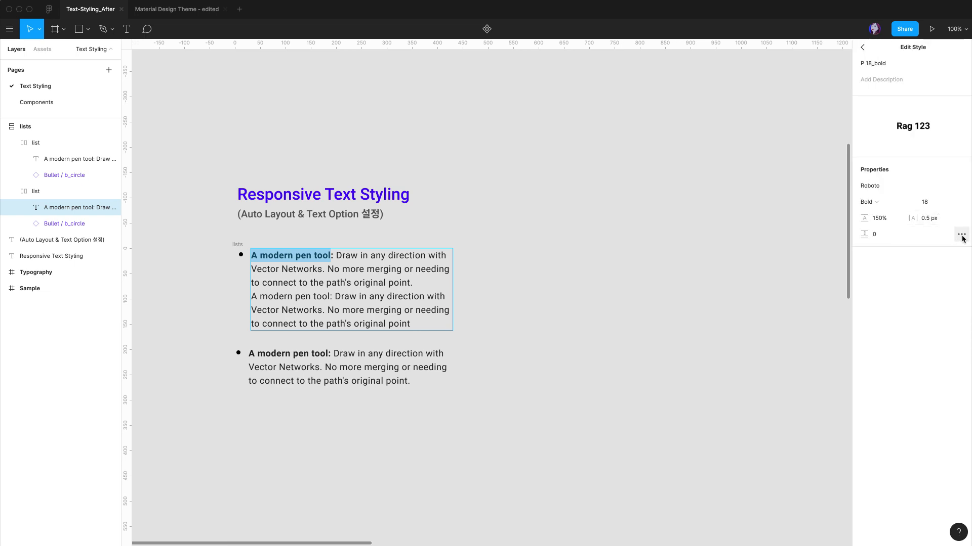
pyautogui.click(962, 235)
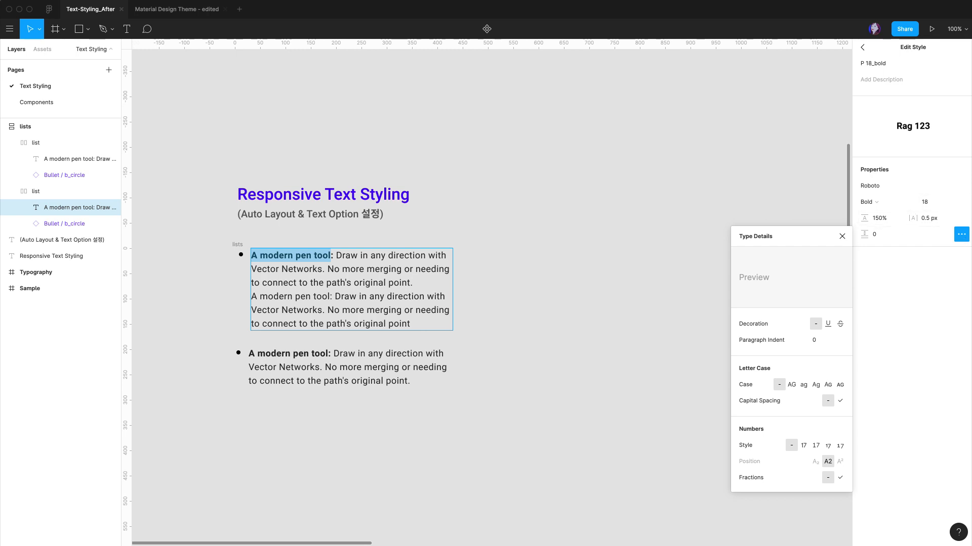
pyautogui.click(816, 385)
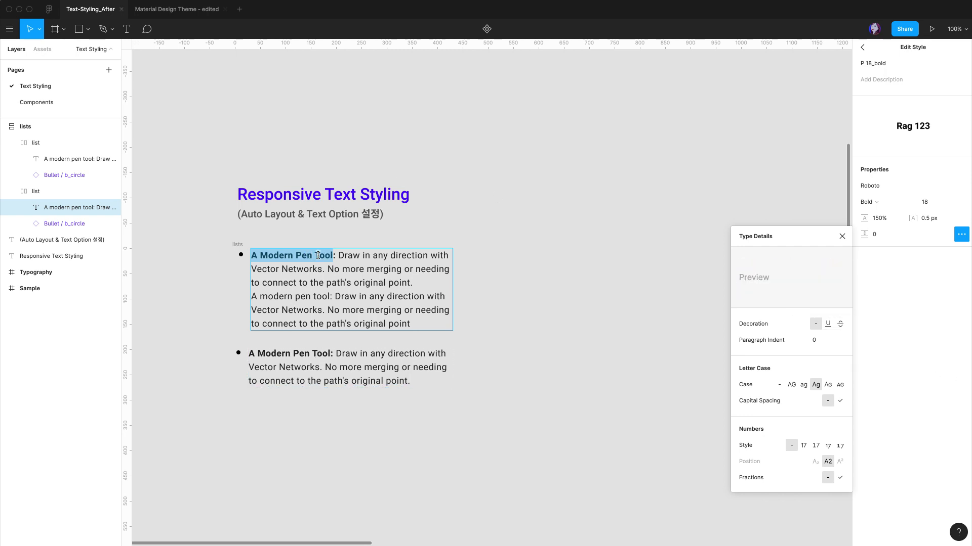
pyautogui.click(792, 387)
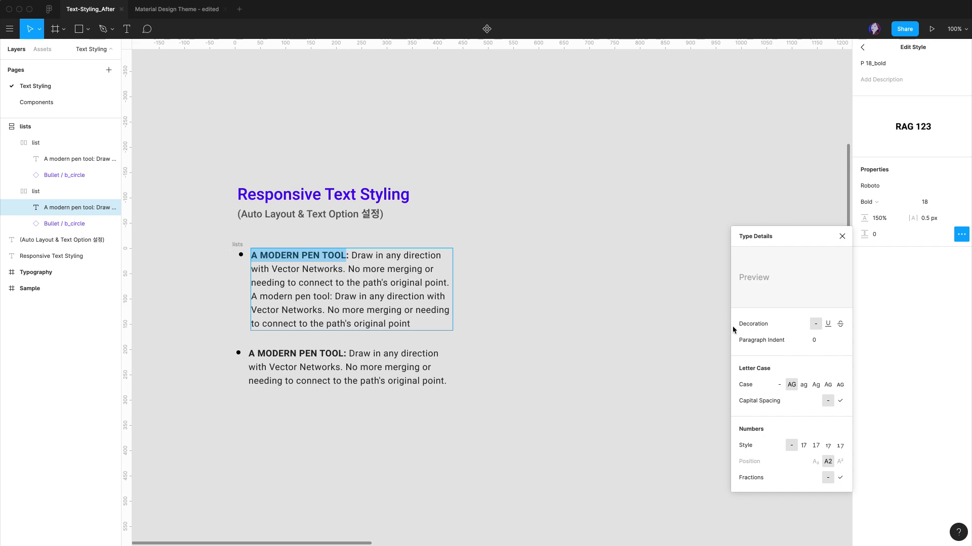
pyautogui.click(829, 325)
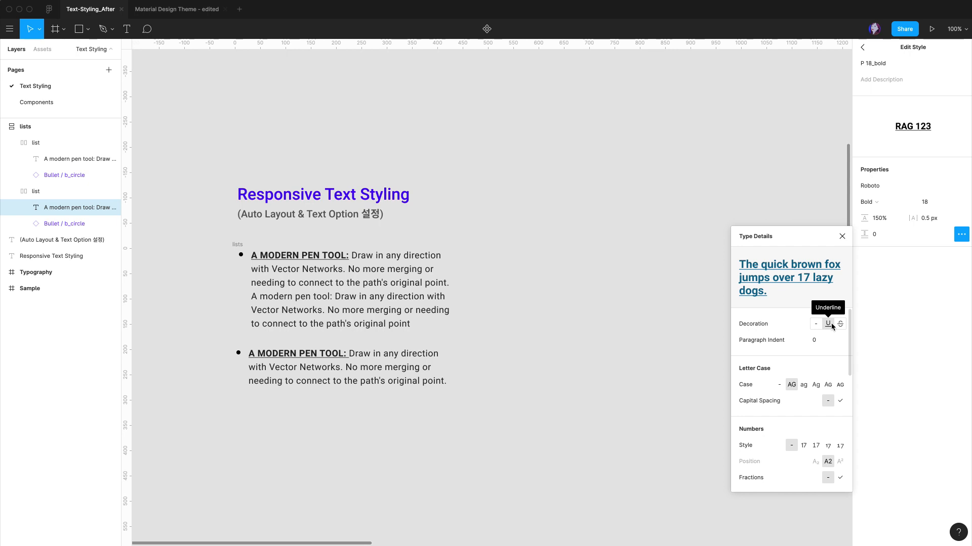
# Try strikethrough decoration on the P 18_bold style and return it to underline
pyautogui.click(840, 326)
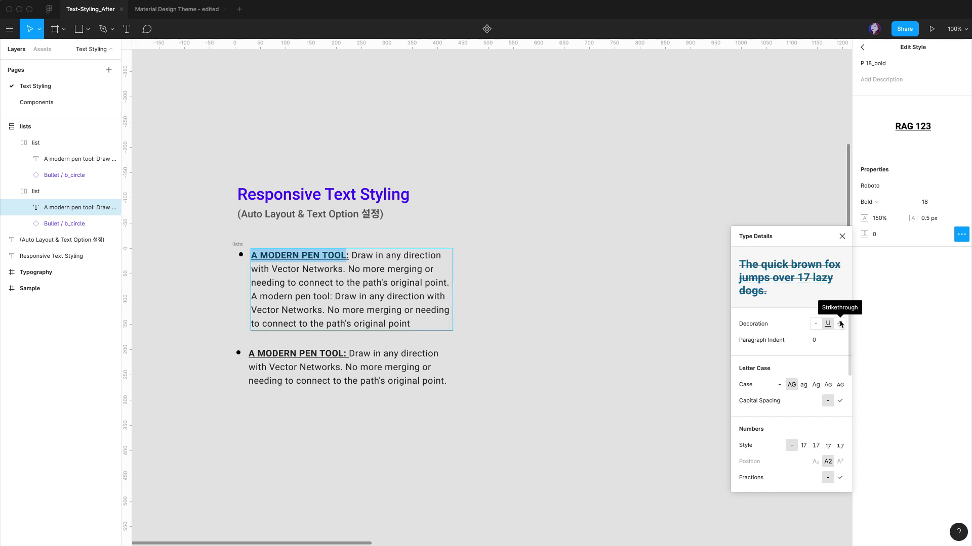
pyautogui.click(841, 325)
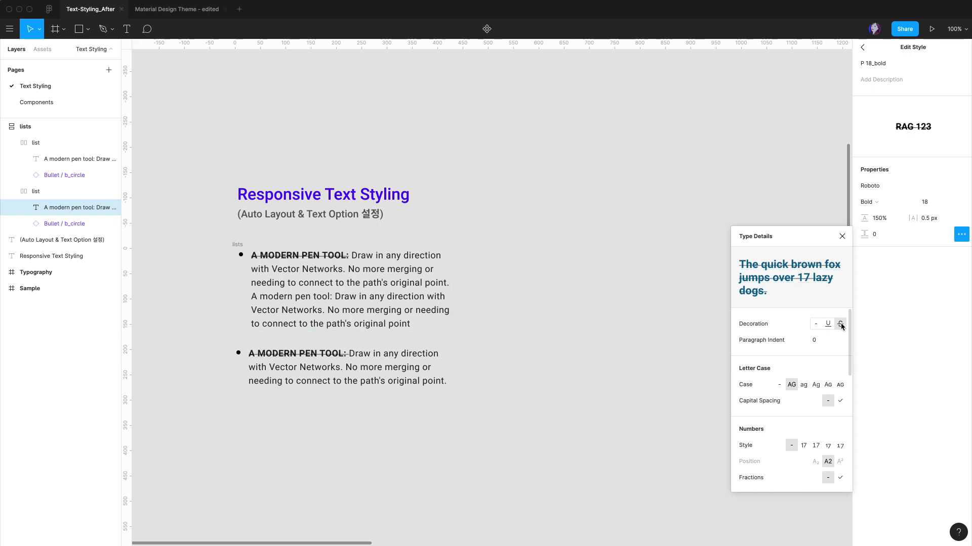
pyautogui.click(828, 323)
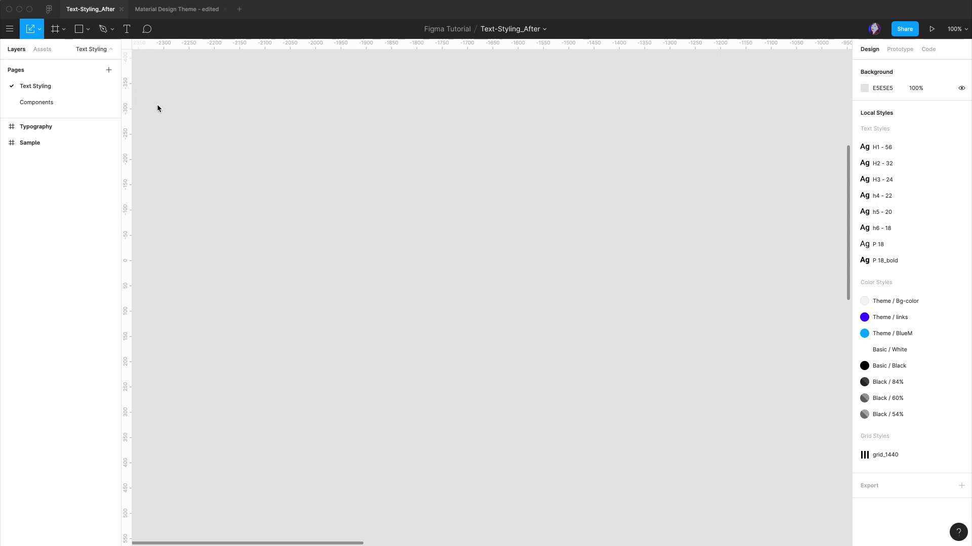
# Add a text object reading "TEXT" on the empty canvas and move it to about X -1922, Y -251
pyautogui.click(127, 31)
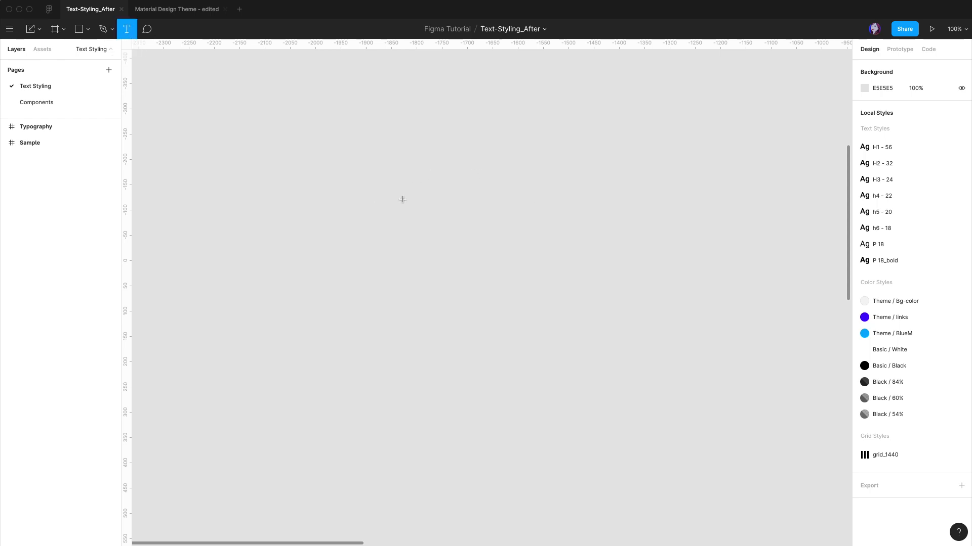
pyautogui.click(457, 233)
pyautogui.write('TEXT')
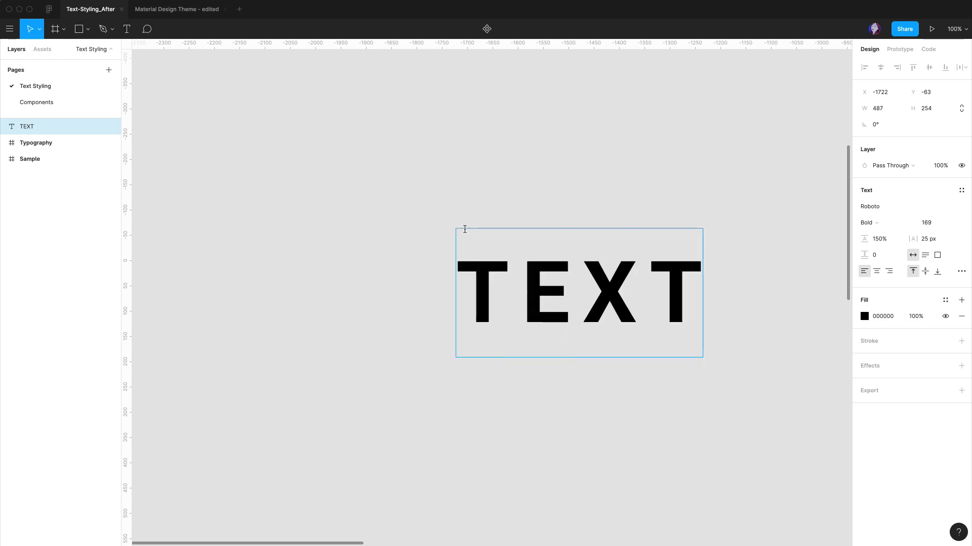
pyautogui.press('Escape')
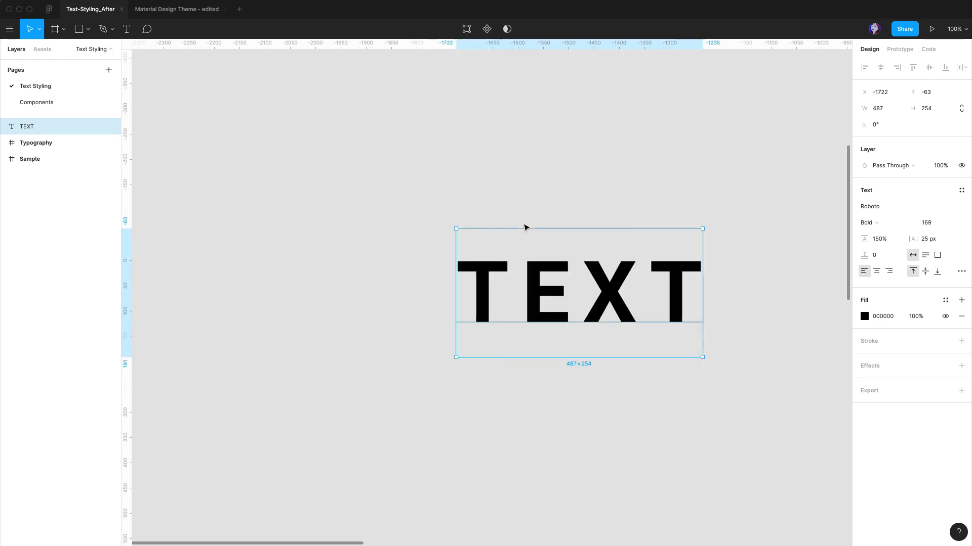
pyautogui.moveTo(533, 282); pyautogui.dragTo(434, 189)
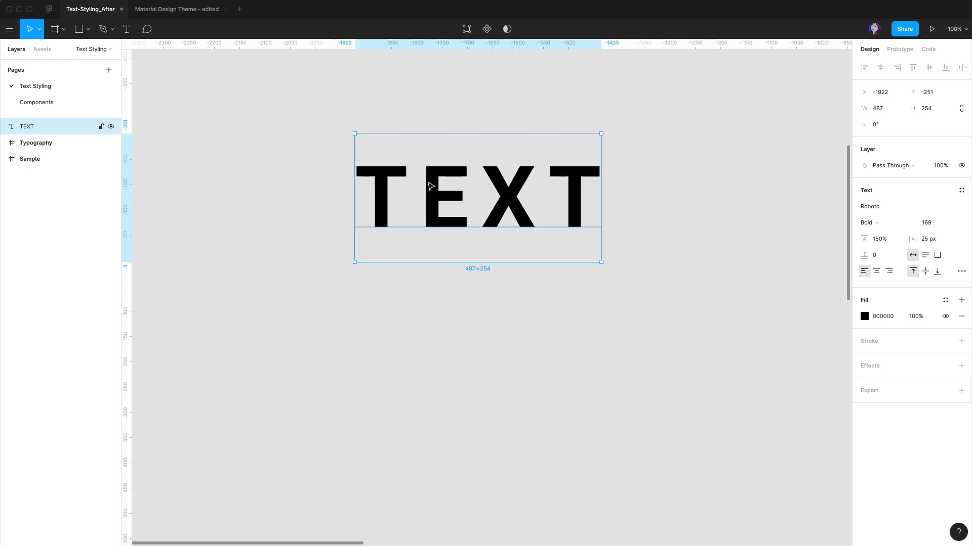
# Duplicate the TEXT object and place the copy directly below the original at about Y 9
pyautogui.click(647, 238)
pyautogui.click(438, 209)
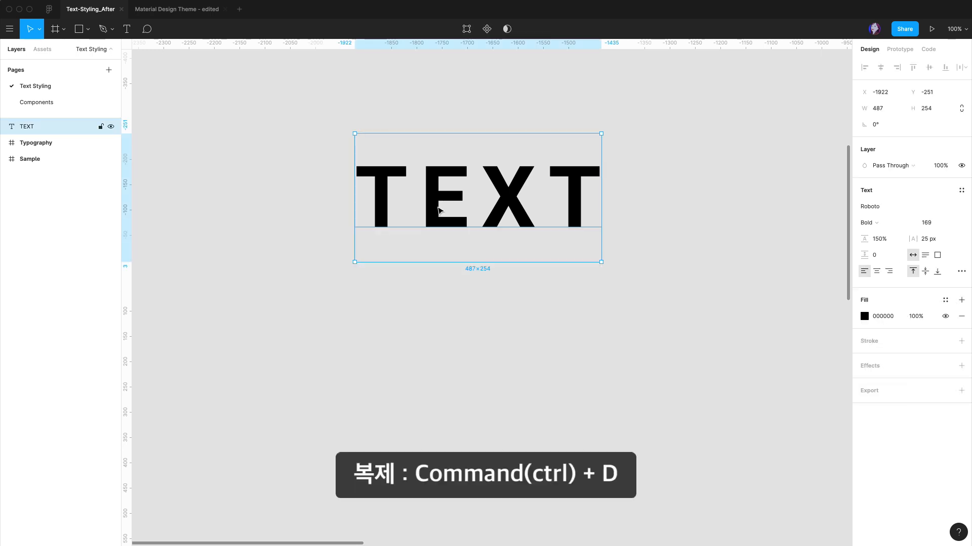
pyautogui.hotkey('ctrl', 'd')
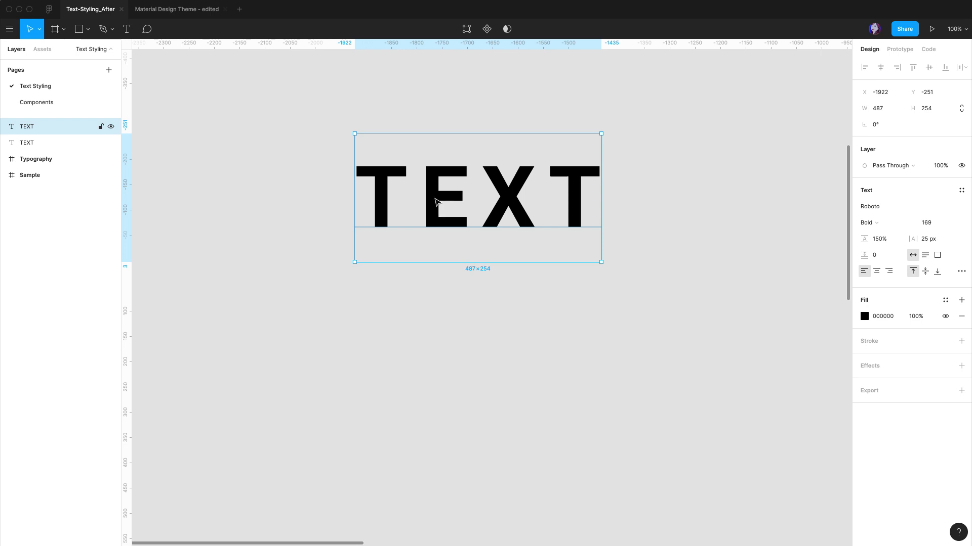
pyautogui.moveTo(434, 184); pyautogui.dragTo(446, 315)
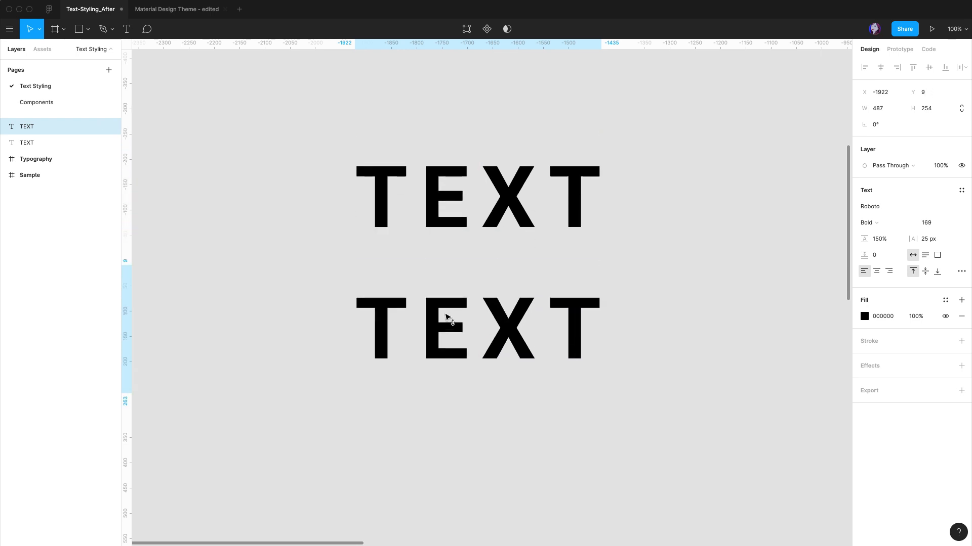
pyautogui.click(646, 258)
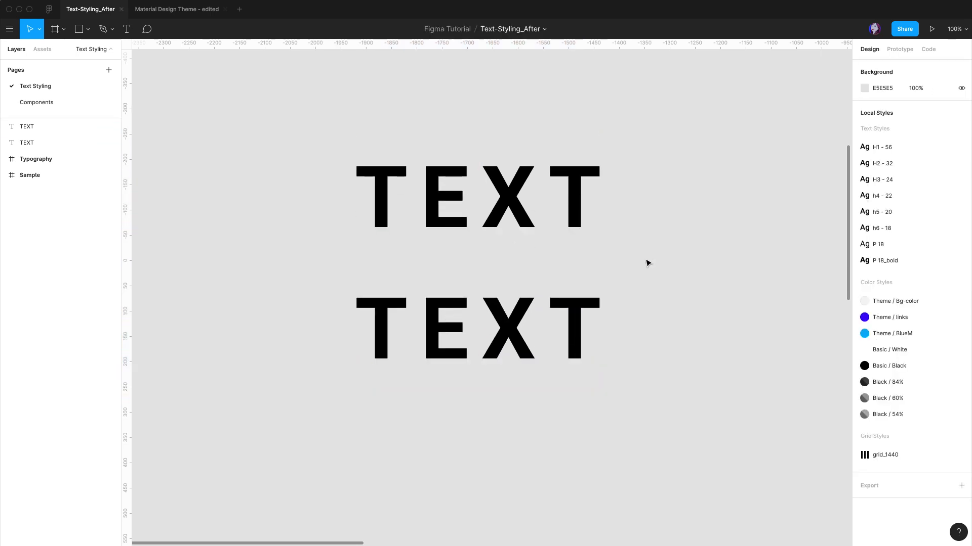
# Convert the upper TEXT object to vector shapes with Outline Stroke
pyautogui.click(508, 189)
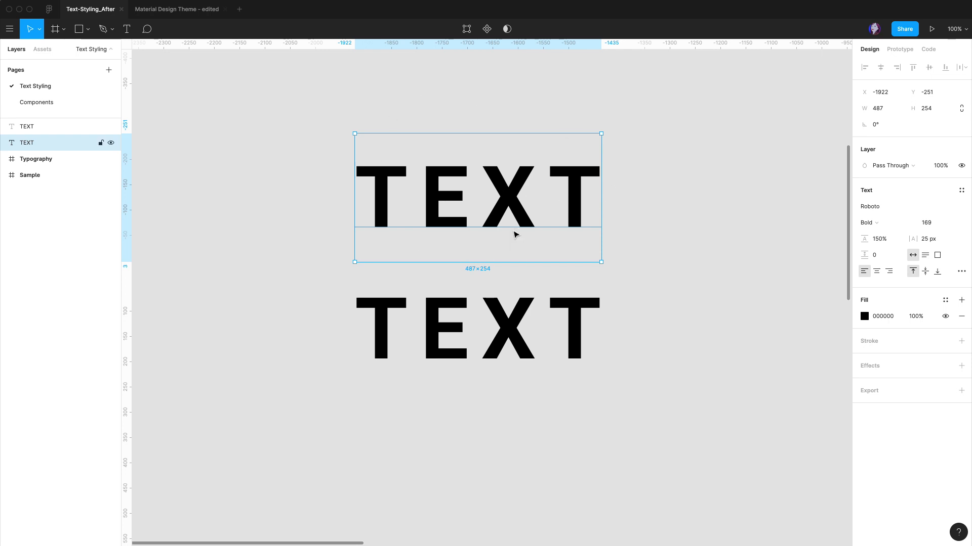
pyautogui.rightClick(446, 187)
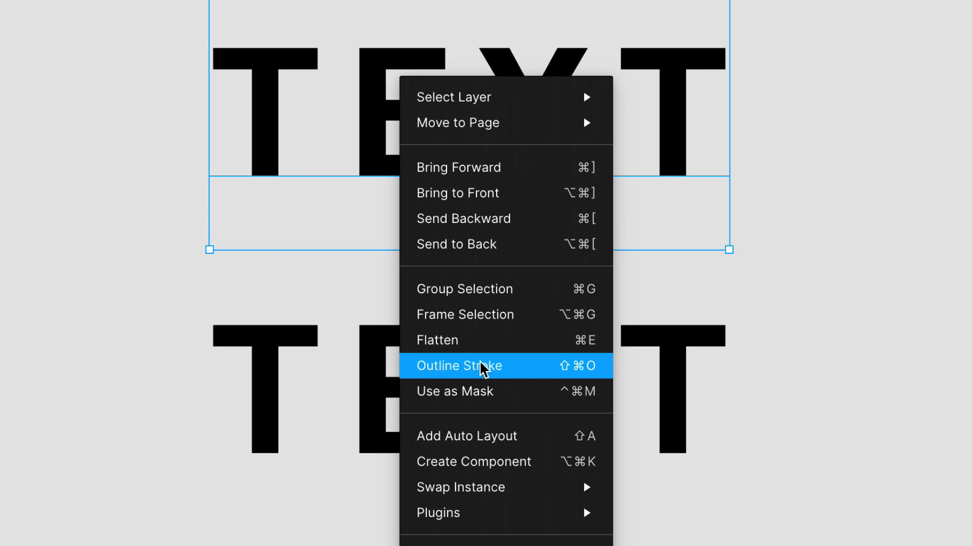
pyautogui.click(473, 372)
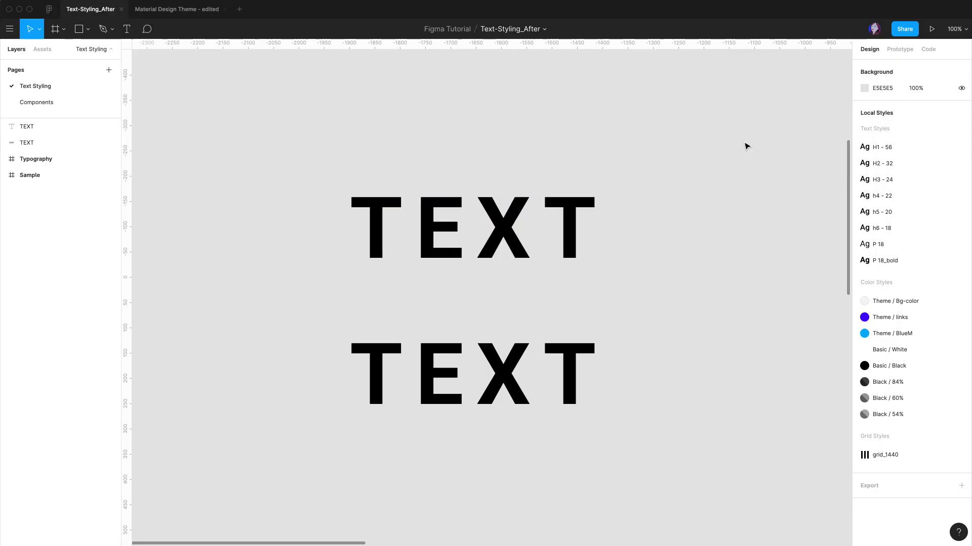
# Compare the outlined upper TEXT with the live text below it and review the Outline Stroke option
pyautogui.moveTo(743, 144); pyautogui.dragTo(290, 444)
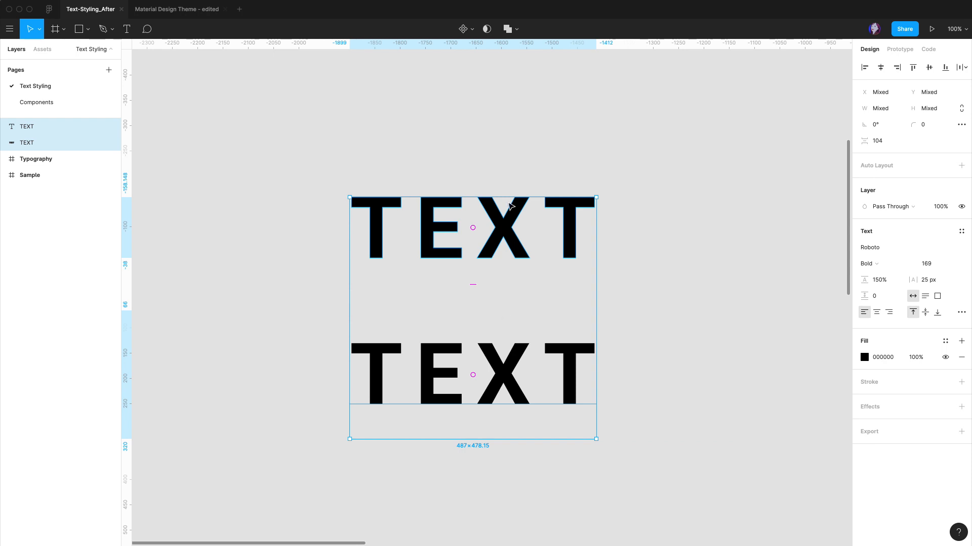
pyautogui.click(511, 224)
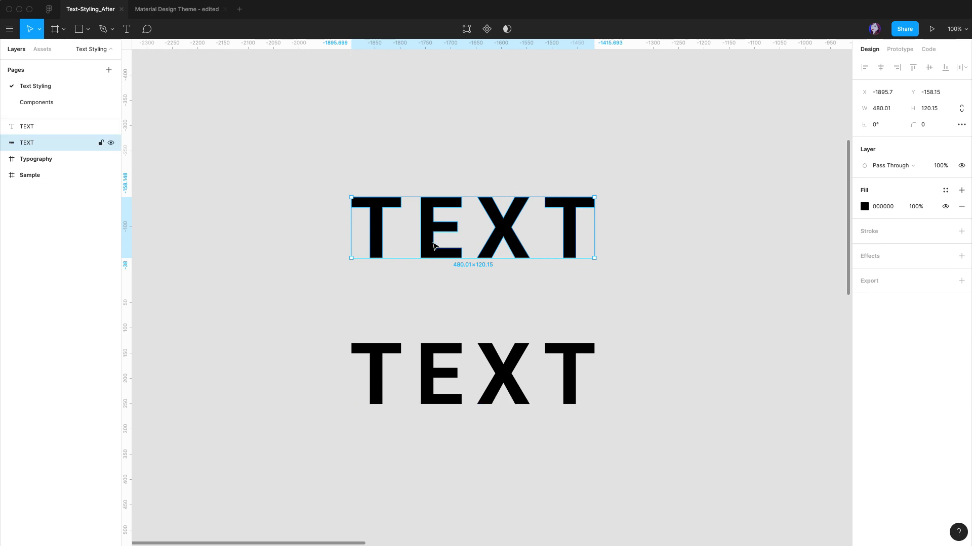
pyautogui.rightClick(500, 227)
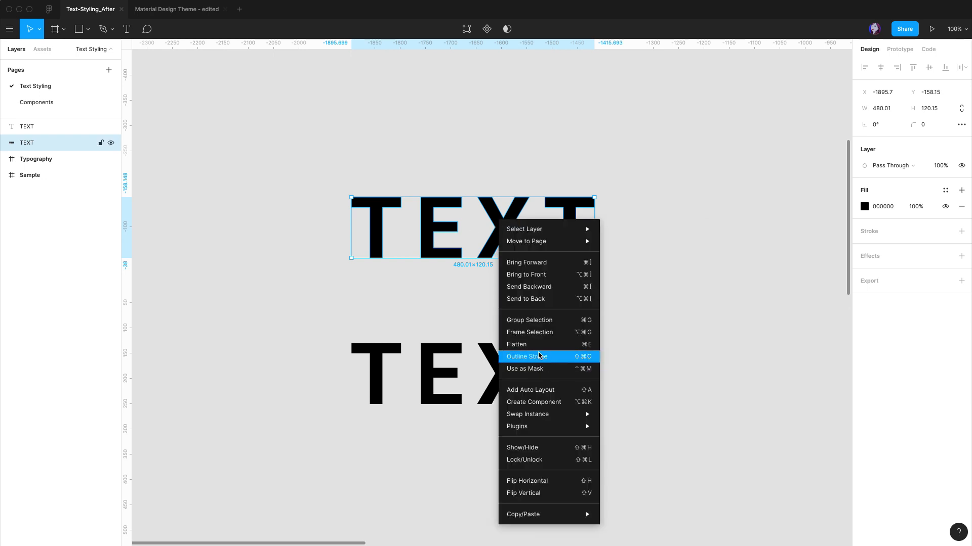
pyautogui.click(430, 211)
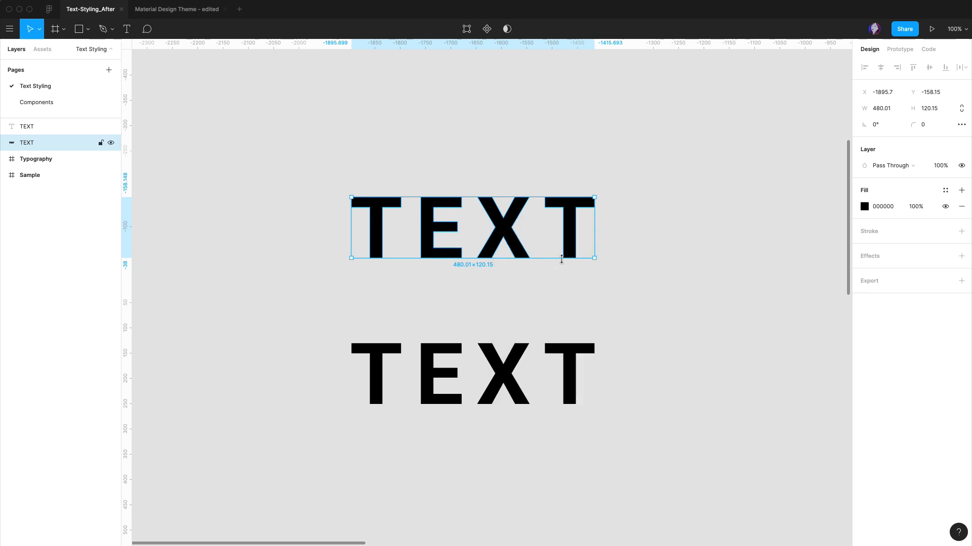
# Try resizing the outlined TEXT to about 377 × 131 and the live text box to about 728 × 328, undoing both
pyautogui.moveTo(593, 258); pyautogui.dragTo(541, 264)
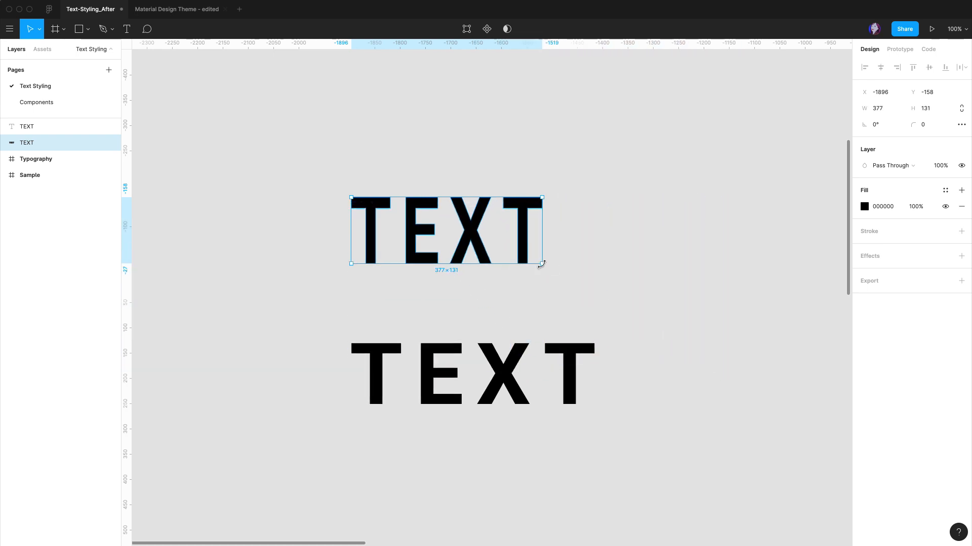
pyautogui.press('super+z')
pyautogui.click(478, 354)
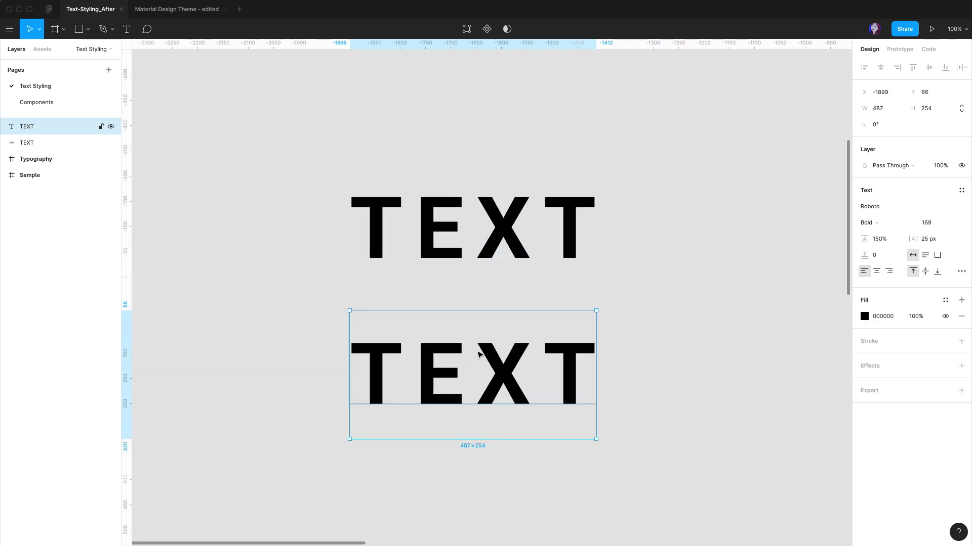
pyautogui.moveTo(595, 437); pyautogui.dragTo(718, 476)
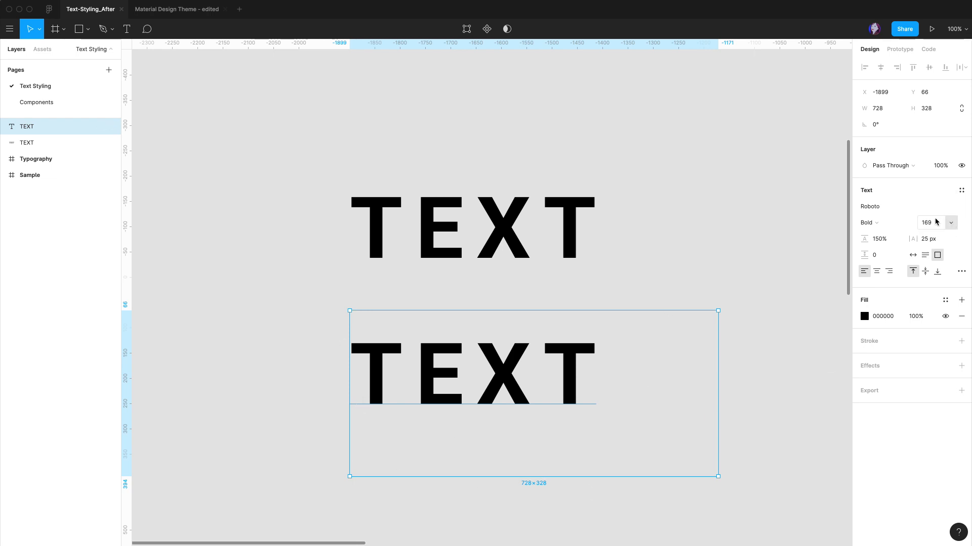
pyautogui.click(794, 333)
pyautogui.press('super+z')
pyautogui.press('super+z')
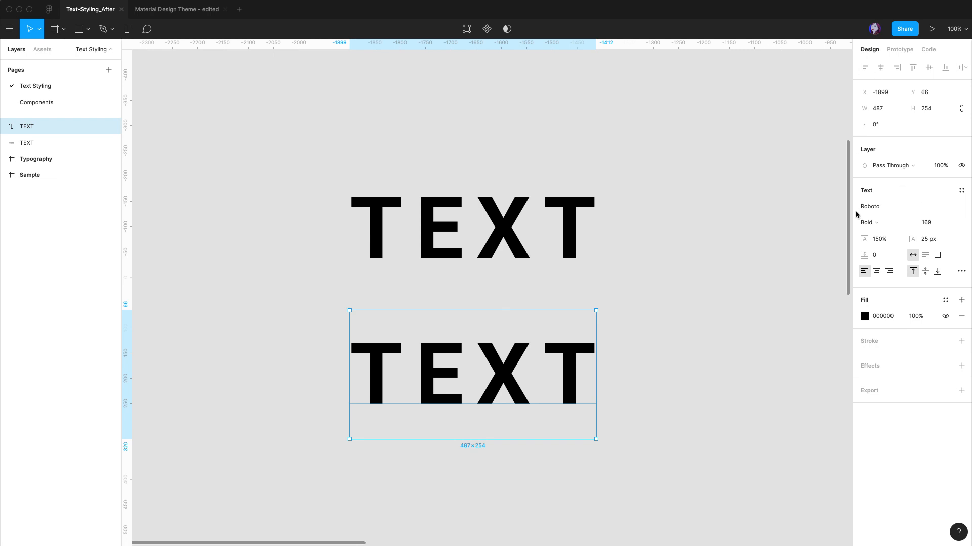
# Adjust the lower text's font size, trying 178 before settling on 157
pyautogui.click(936, 226)
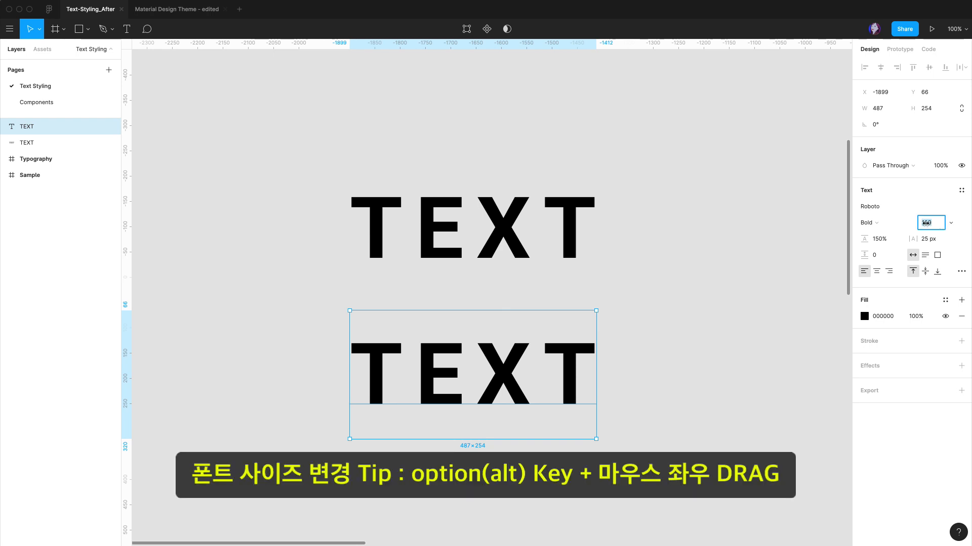
pyautogui.moveTo(936, 227)
pyautogui.mouseDown()
pyautogui.moveTo(966, 228)
pyautogui.moveTo(933, 227)
pyautogui.mouseUp()
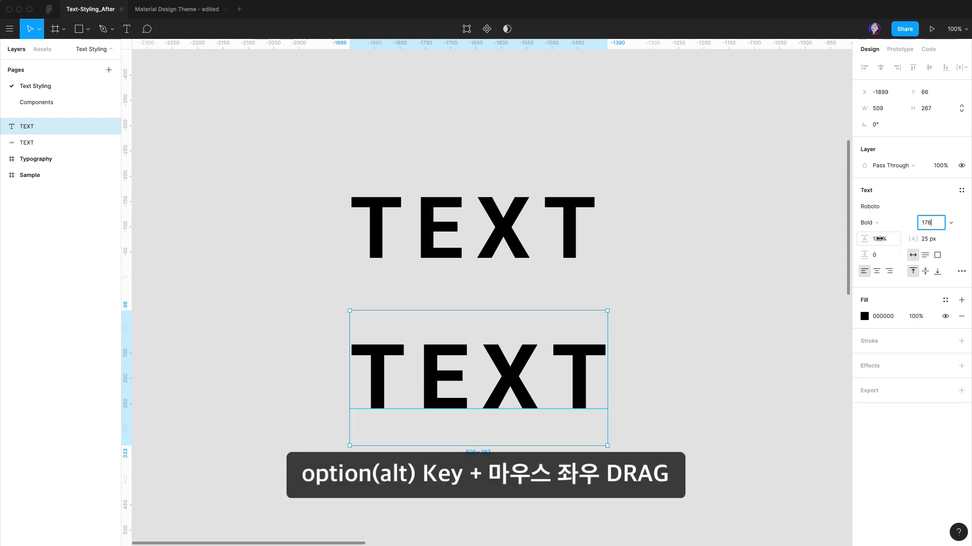
pyautogui.moveTo(879, 239); pyautogui.dragTo(934, 239)
pyautogui.click(929, 239)
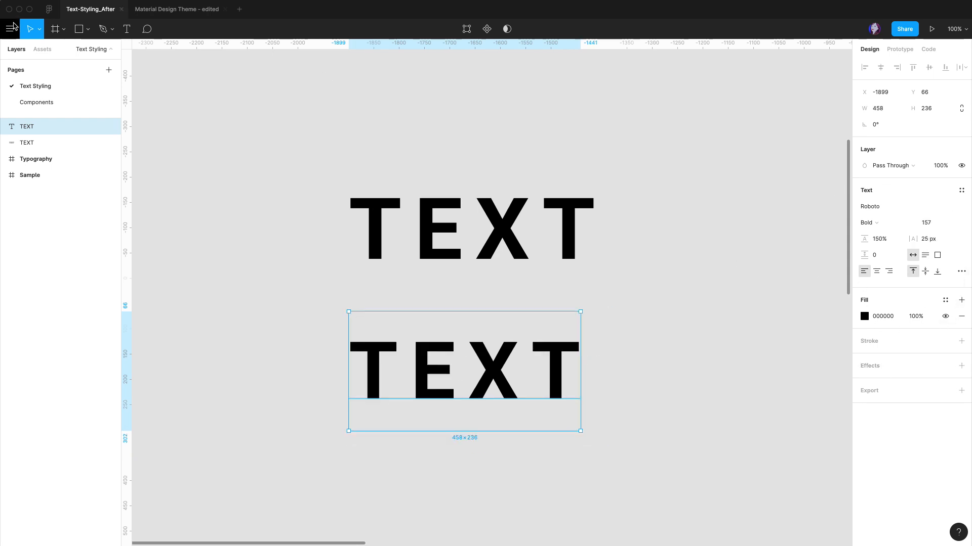
# Enlarge the lower text proportionally with the Scale tool to about 643 × 331
pyautogui.click(40, 31)
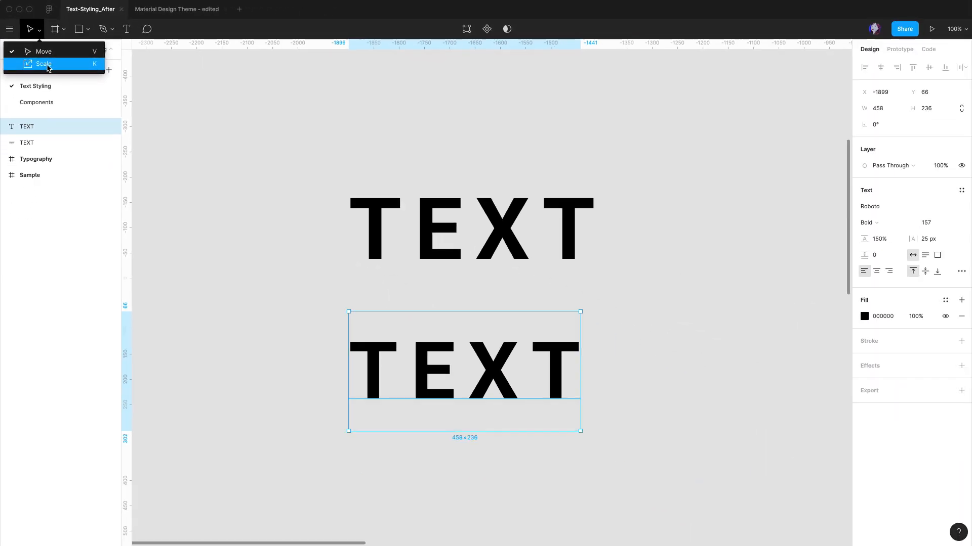
pyautogui.click(44, 64)
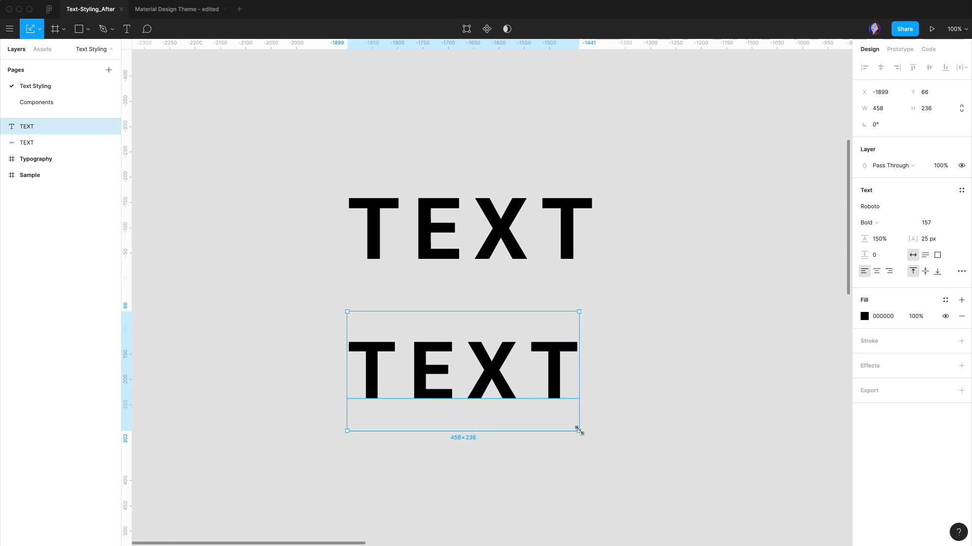
pyautogui.moveTo(581, 431); pyautogui.dragTo(672, 459)
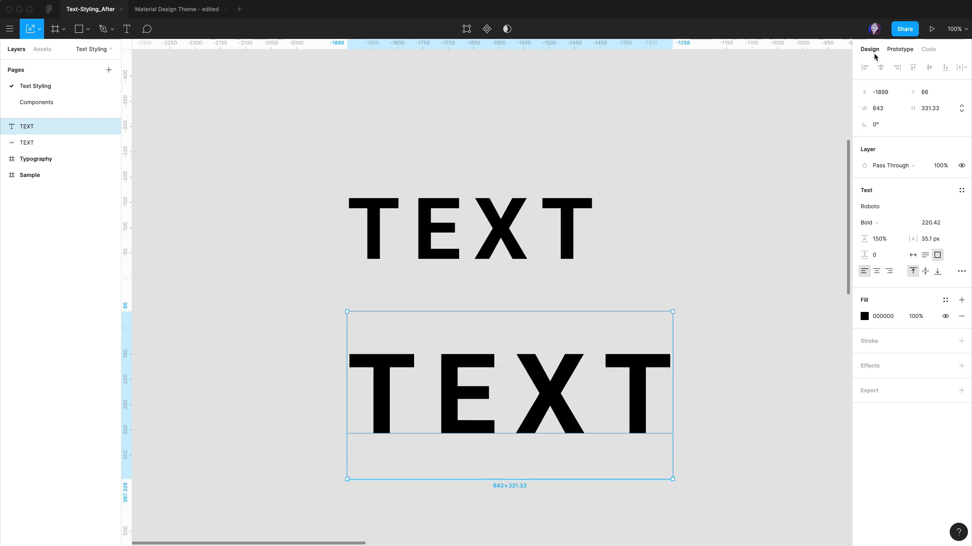